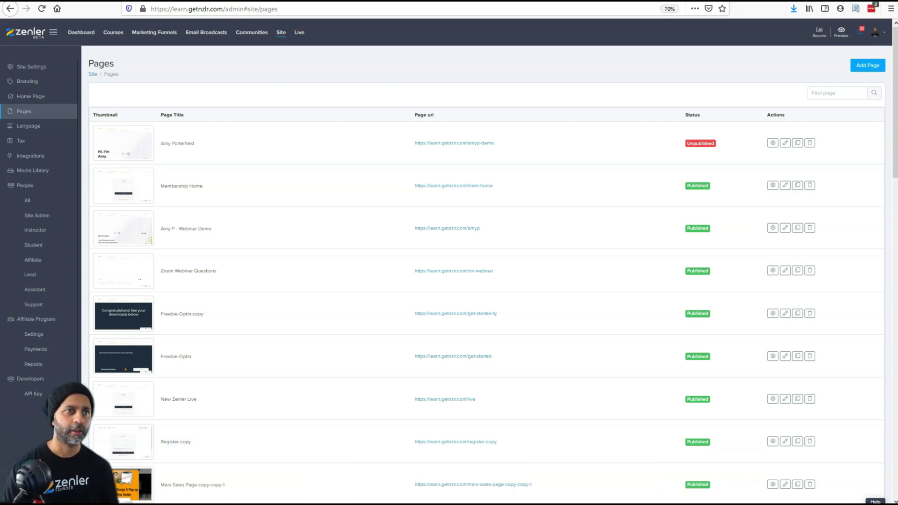
- Open the New Zenler Mastery course's curriculum and preview it as a student
left_click(111, 33)
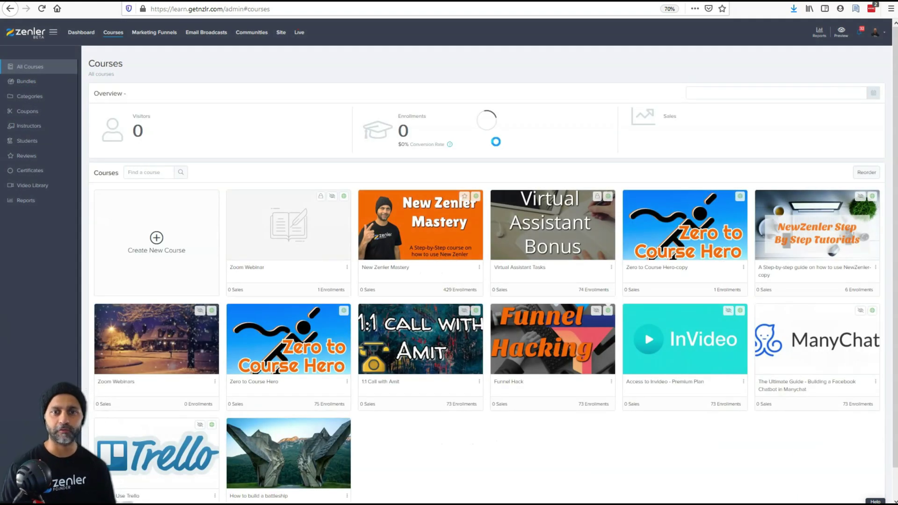
left_click(419, 232)
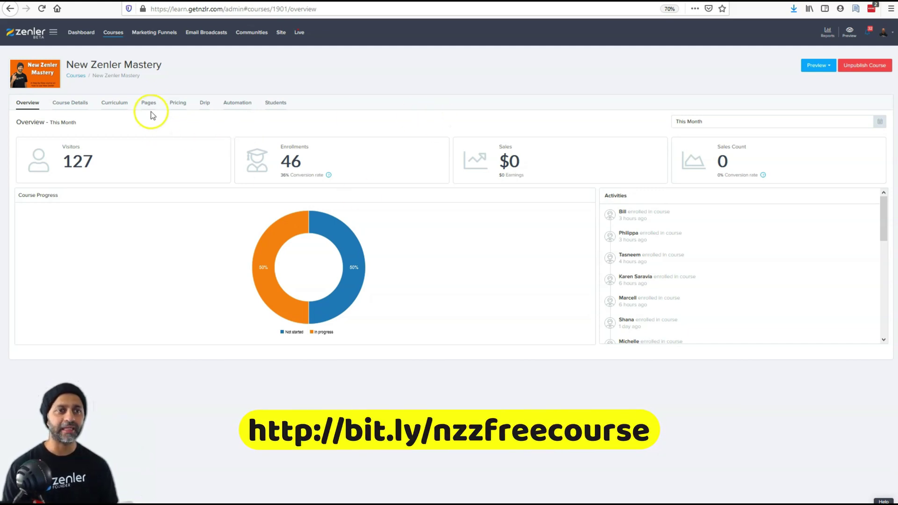
left_click(116, 105)
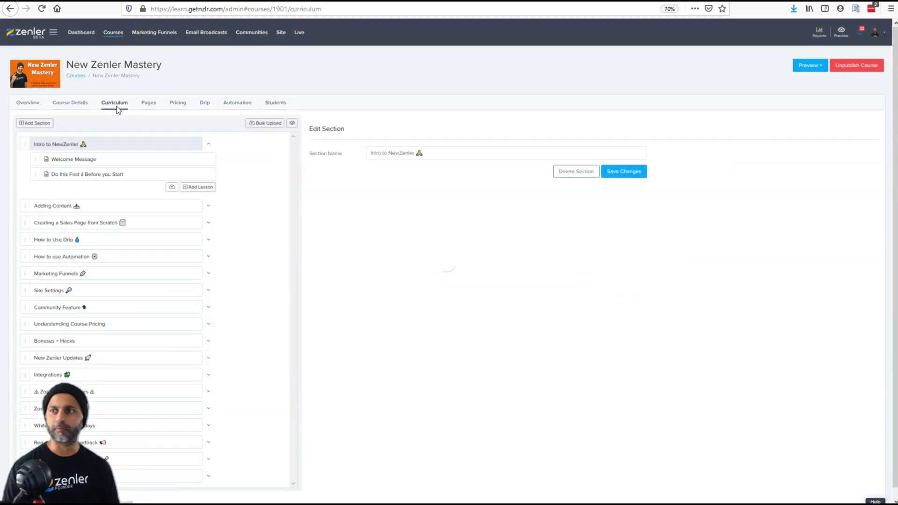
left_click(814, 66)
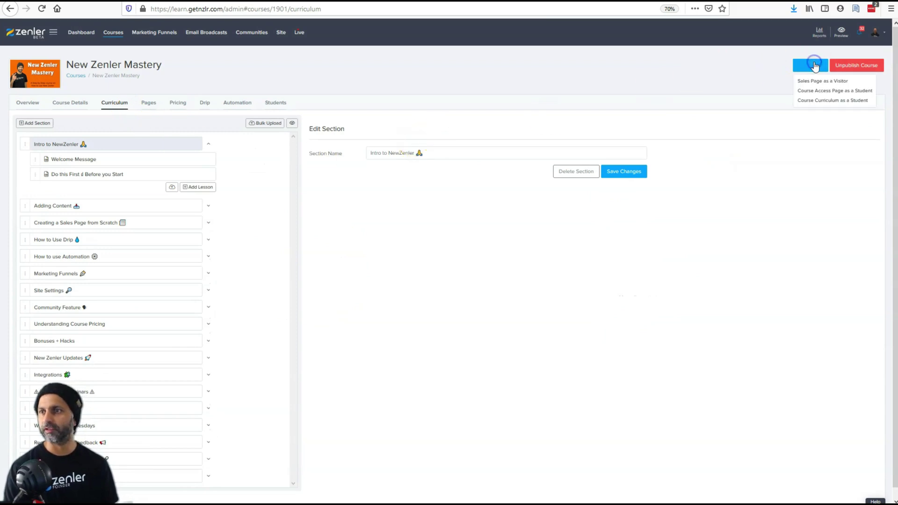
left_click(836, 101)
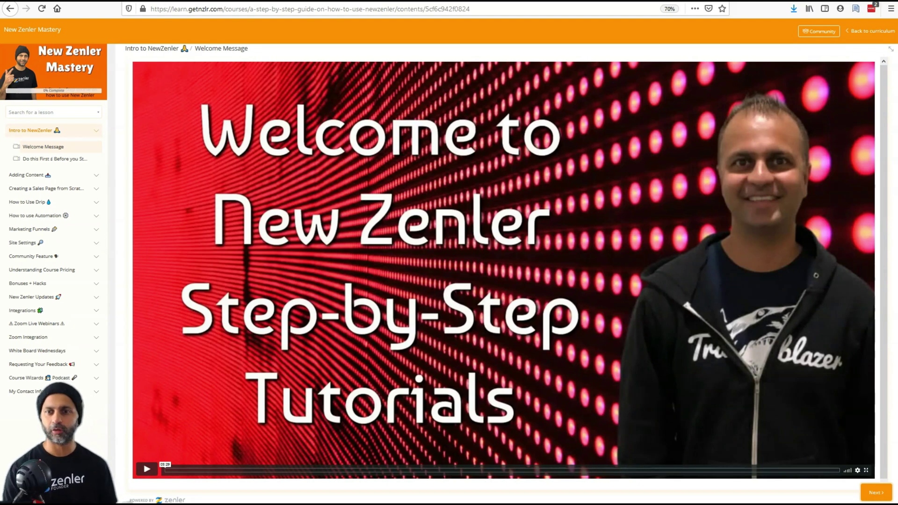
- Leave the lesson preview for the course's curriculum page and go to the school's home page
left_click(876, 32)
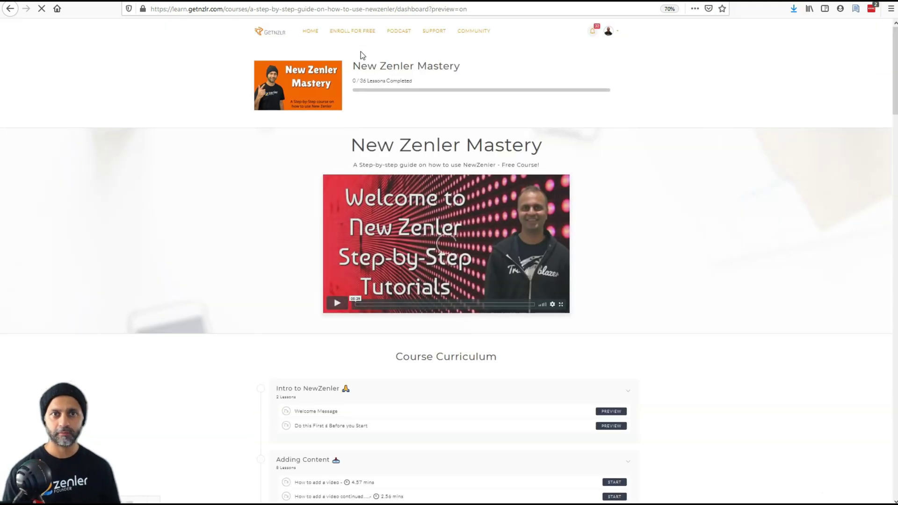
left_click(311, 31)
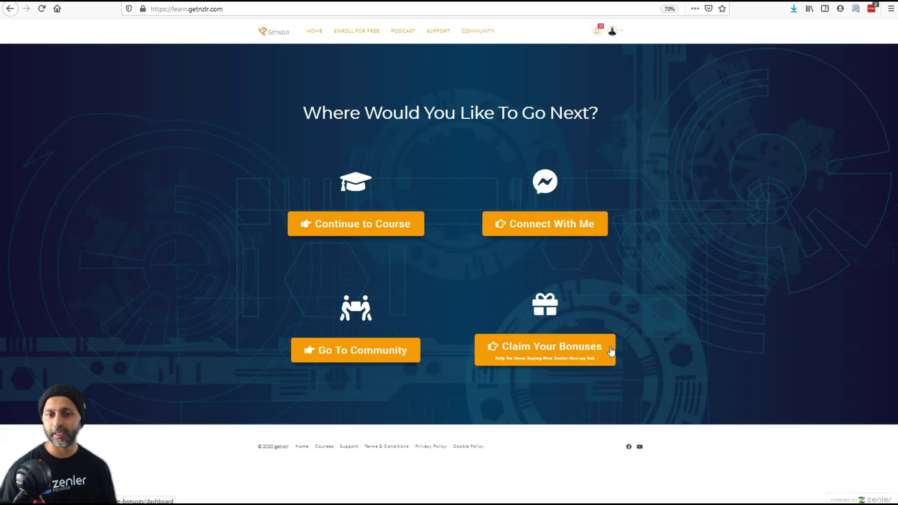
- Follow the Claim Your Bonuses link, examine the courses included in the bundle and return to the home page
left_click(550, 357)
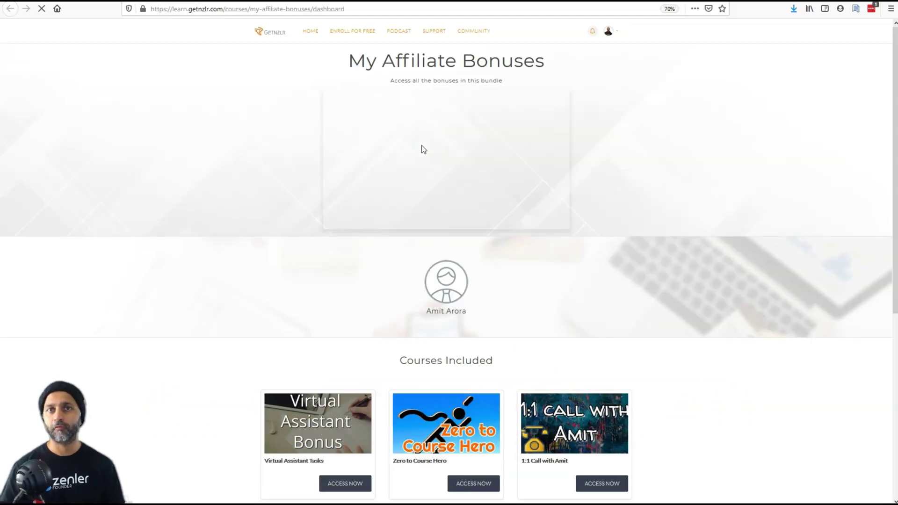
left_click(418, 140)
left_click(597, 169)
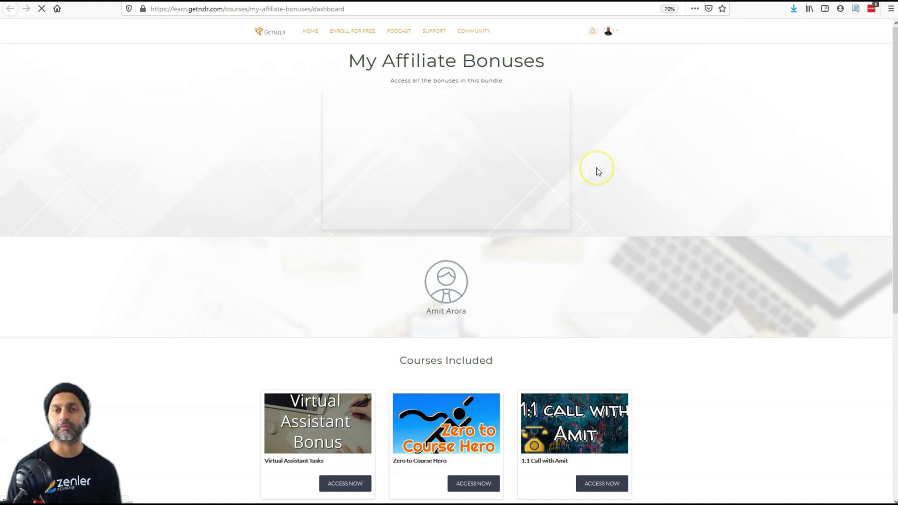
scroll(596, 168, "down", 6)
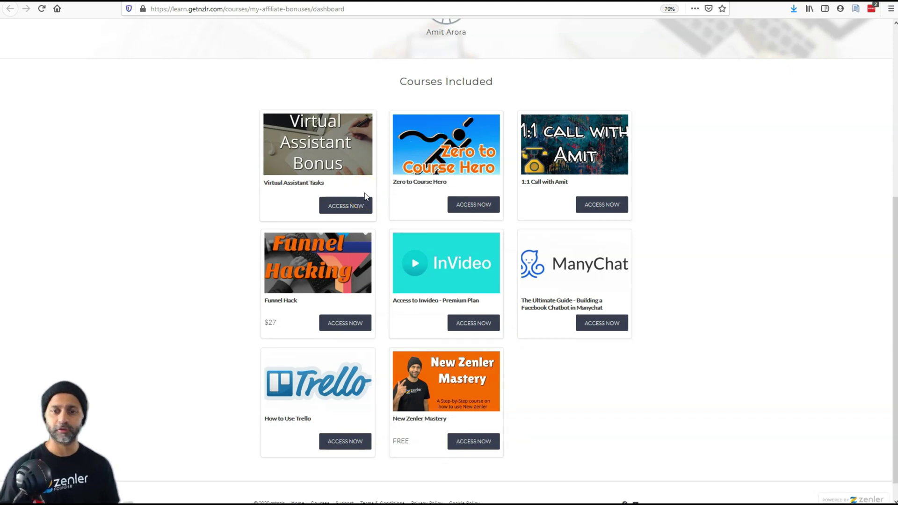
scroll(364, 196, "up", 6)
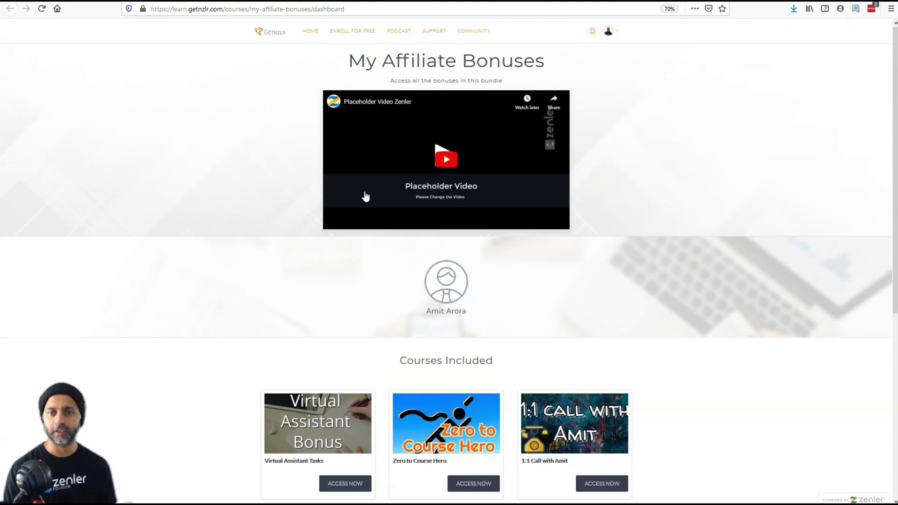
left_click(298, 28)
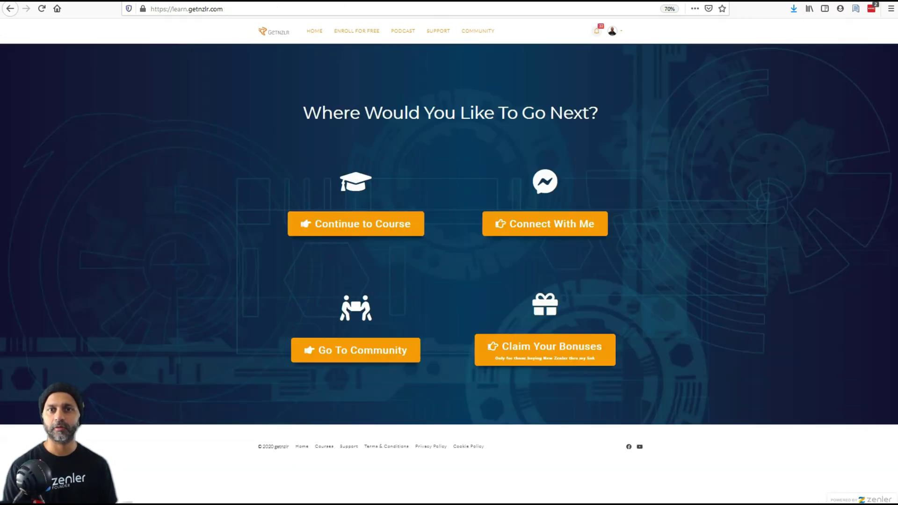
- Check the Connect With Me, Go To Community and Continue to Course links on the member home page
left_click(544, 183)
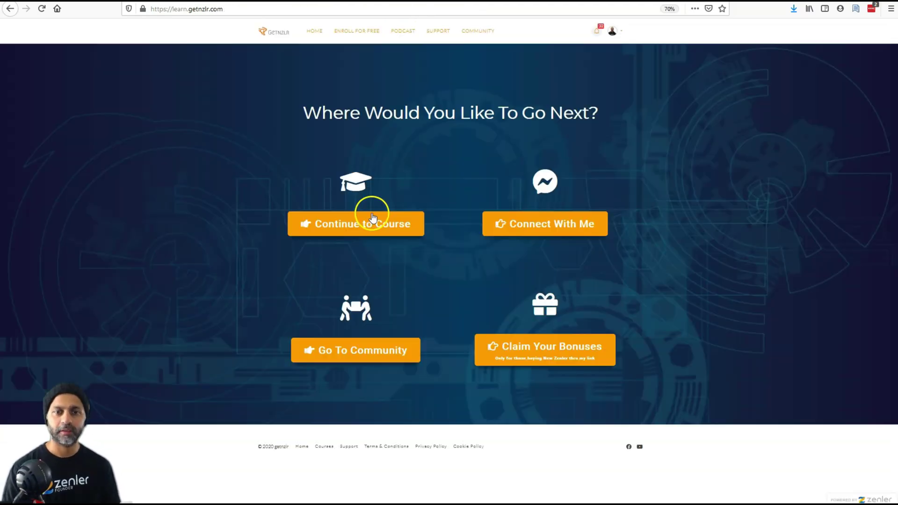
key("ctrl+w")
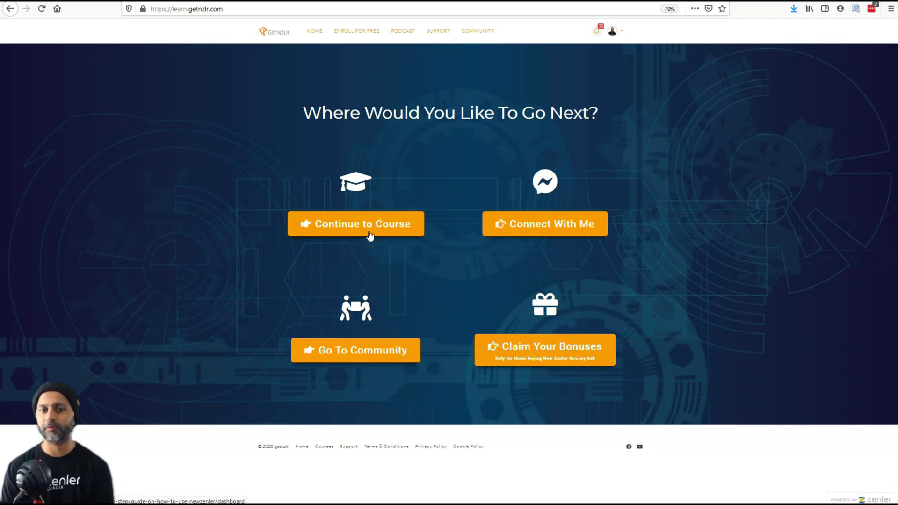
left_click(375, 312)
left_click(375, 355)
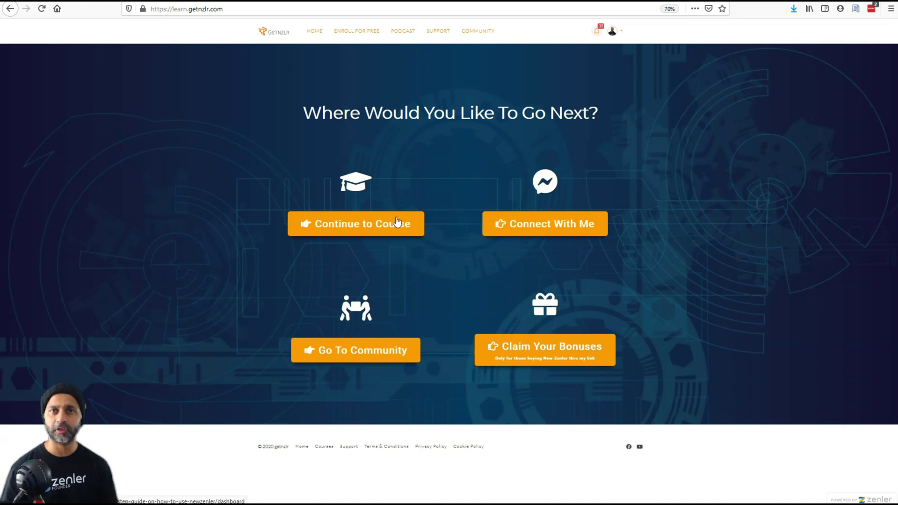
left_click(397, 221)
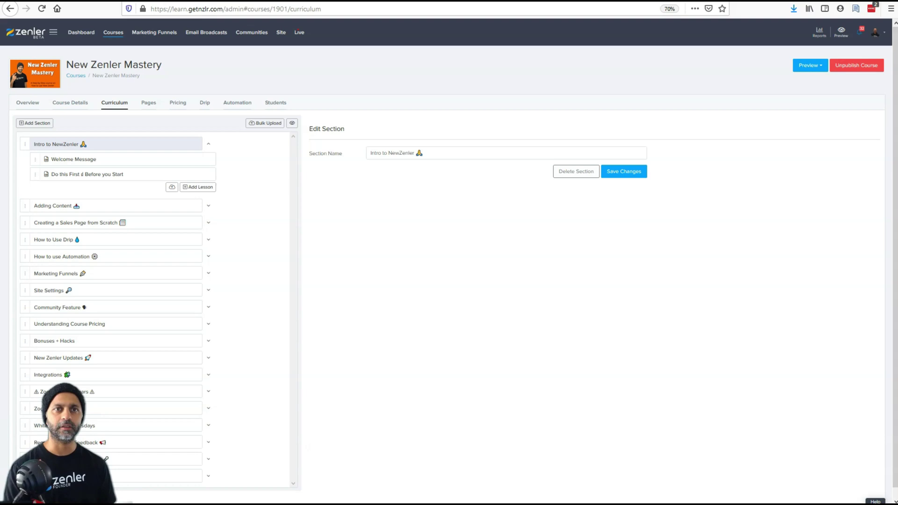
- Open the settings of the Membership Home site page and check its publishing and privacy options
left_click(283, 32)
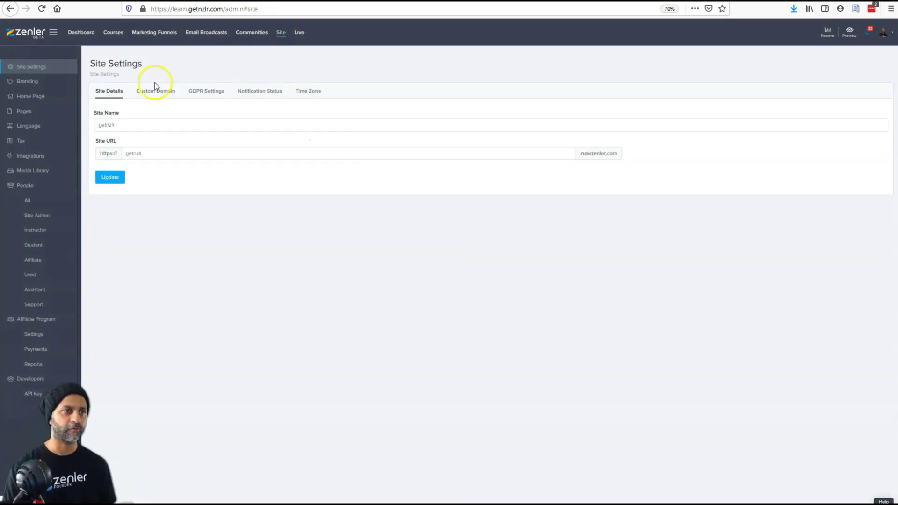
left_click(28, 111)
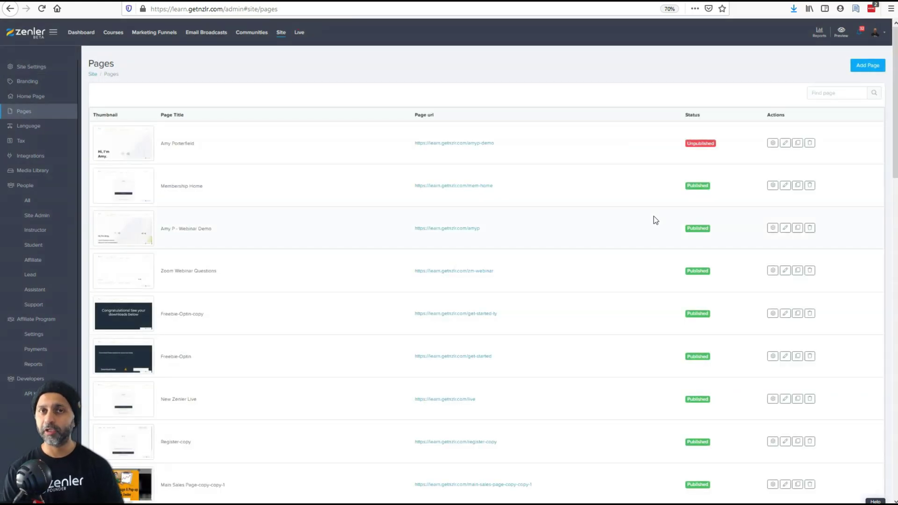
left_click(609, 143)
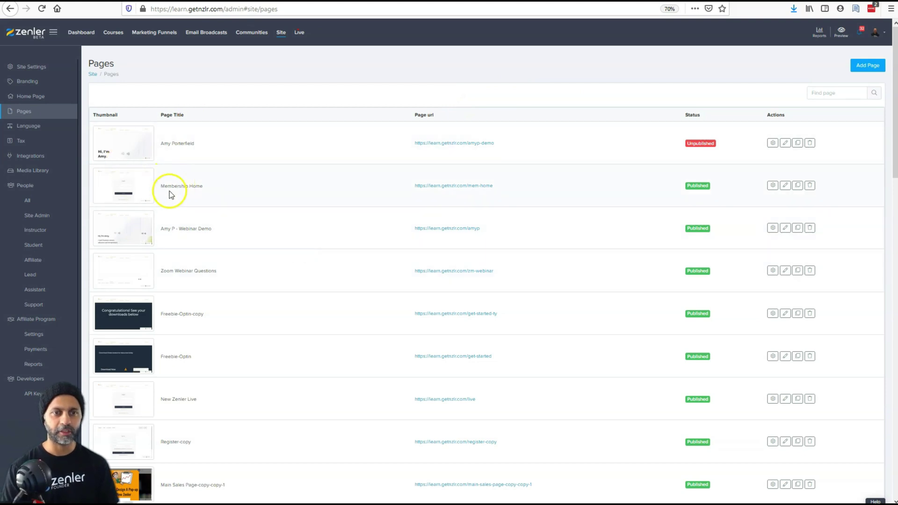
left_click(773, 186)
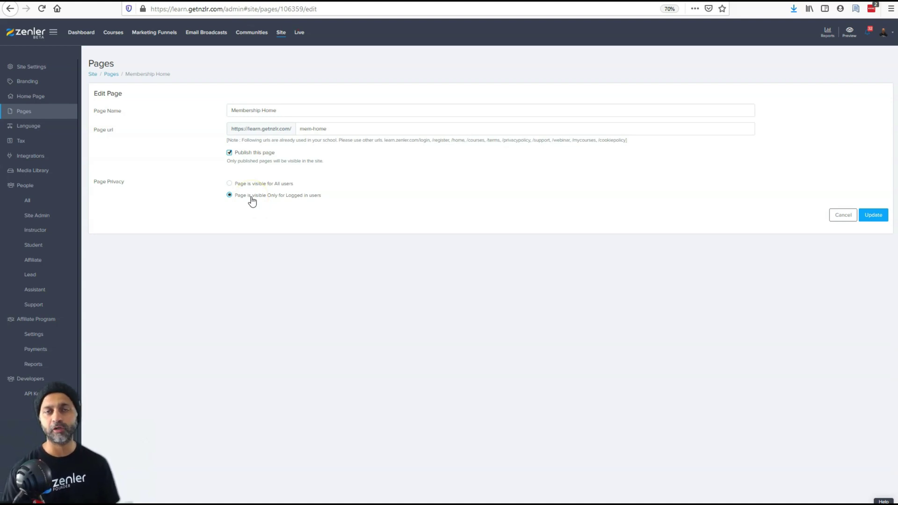
- Check which page is assigned as the logged-in home page, and reopen the Membership Home page's settings
left_click(40, 98)
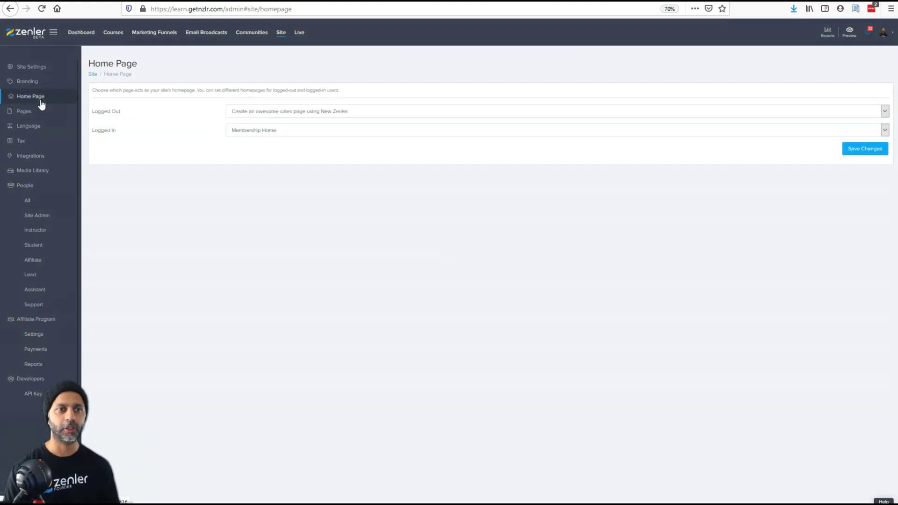
left_click_drag(120, 131, 101, 131)
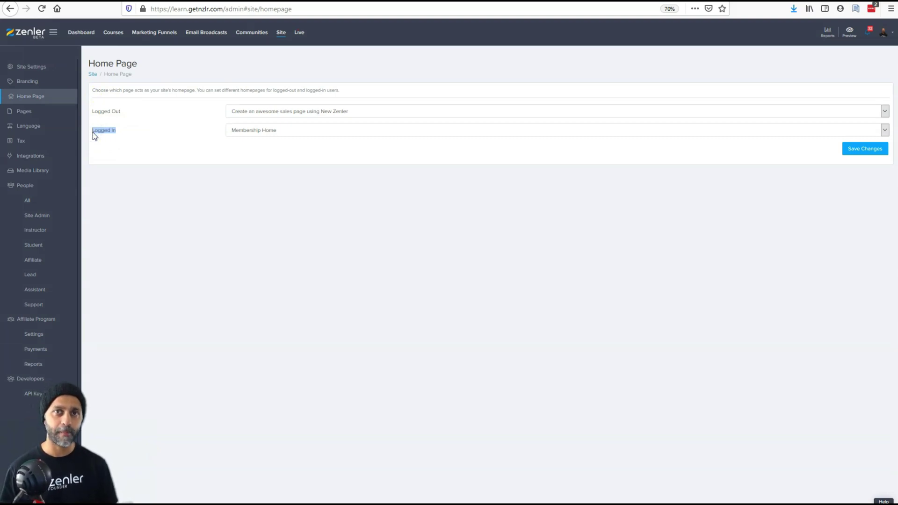
left_click(65, 110)
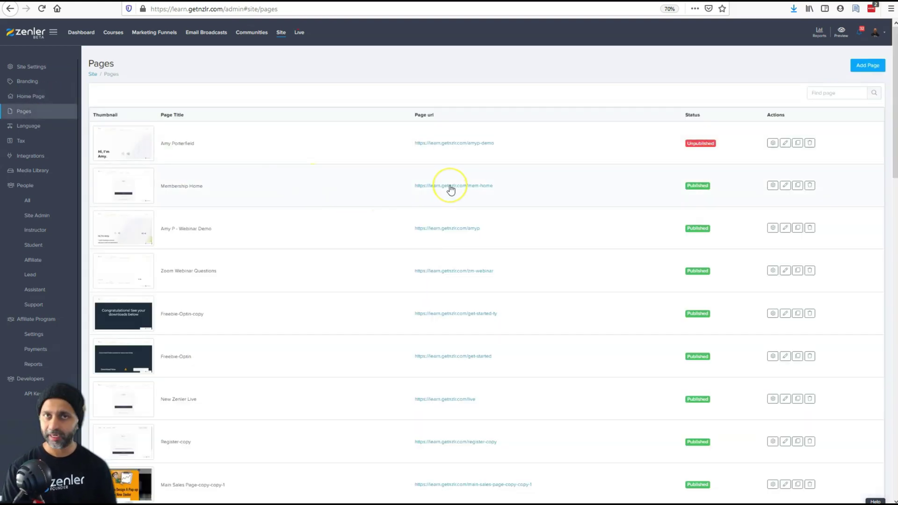
left_click(773, 186)
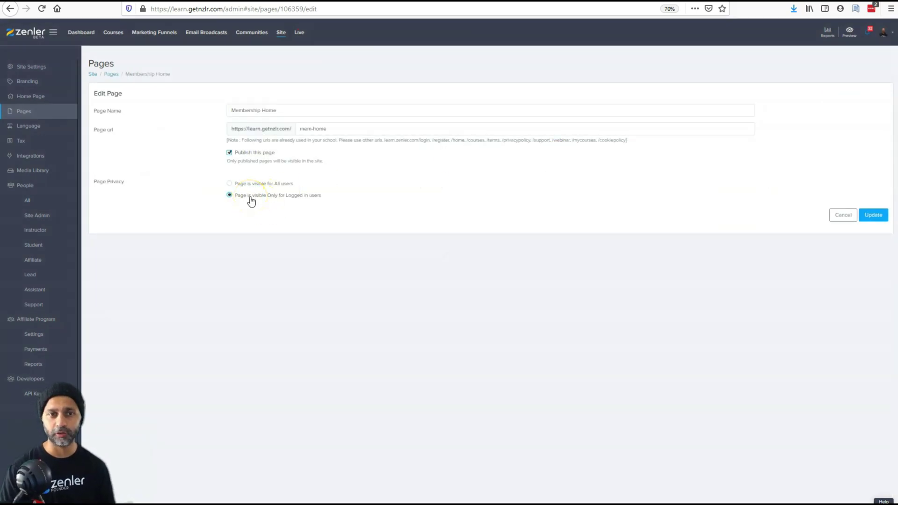
- Review the site's home page assignments for logged-out and logged-in users
left_click(42, 96)
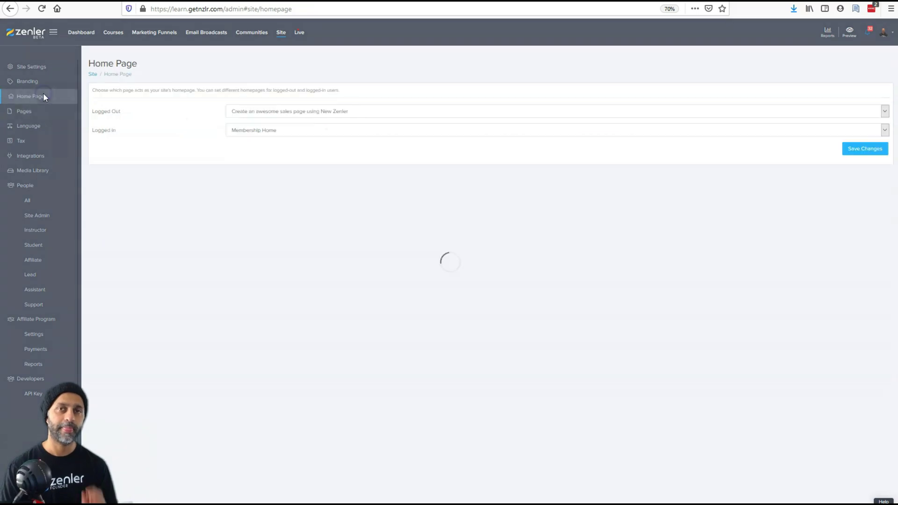
left_click(116, 135)
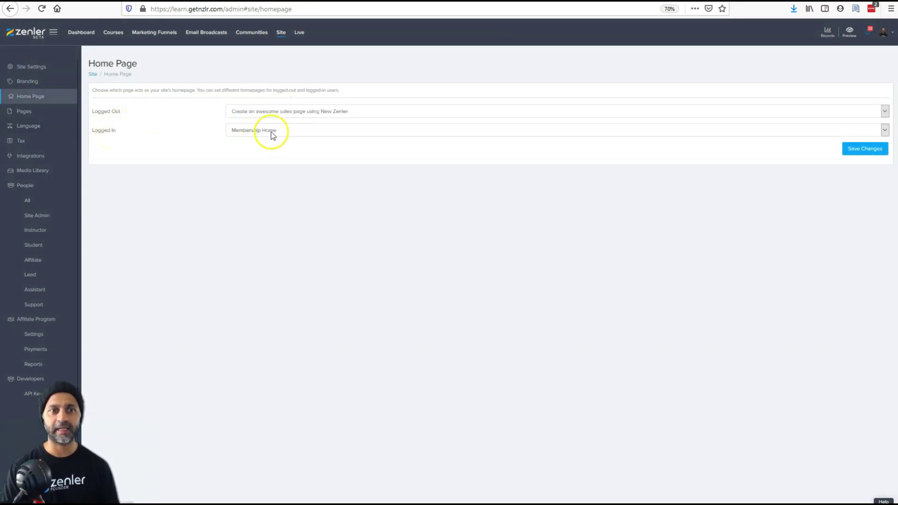
left_click_drag(101, 132, 122, 128)
- Open the Membership Home site page in the page editor
left_click(31, 111)
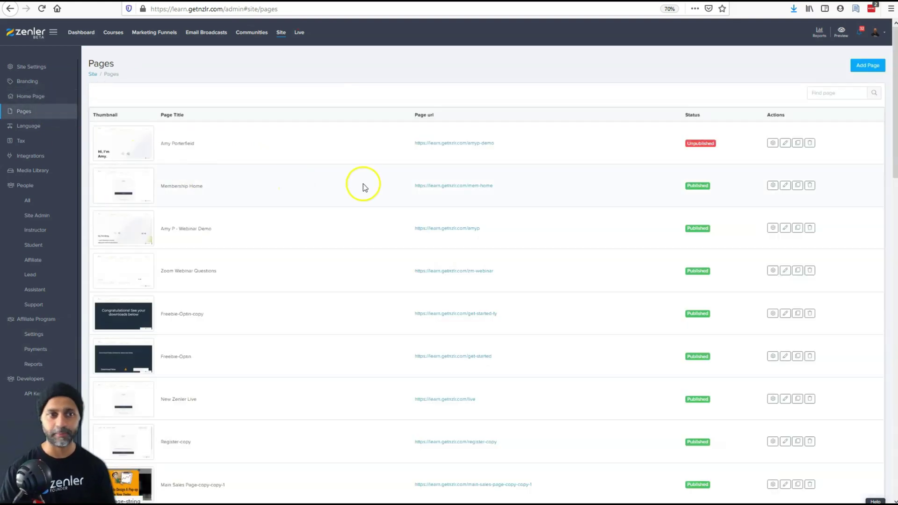
left_click(785, 188)
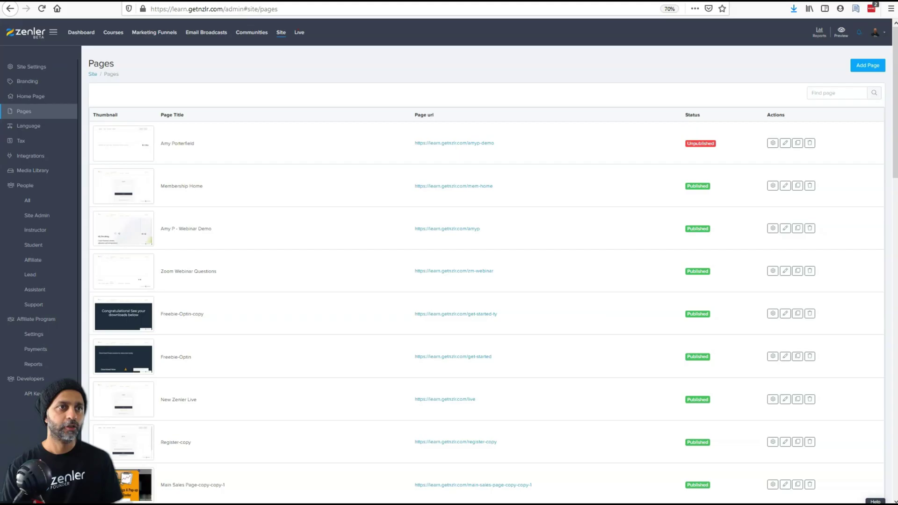
- Copy the link of the New Zenler Mastery course's Course Access Page
left_click(115, 34)
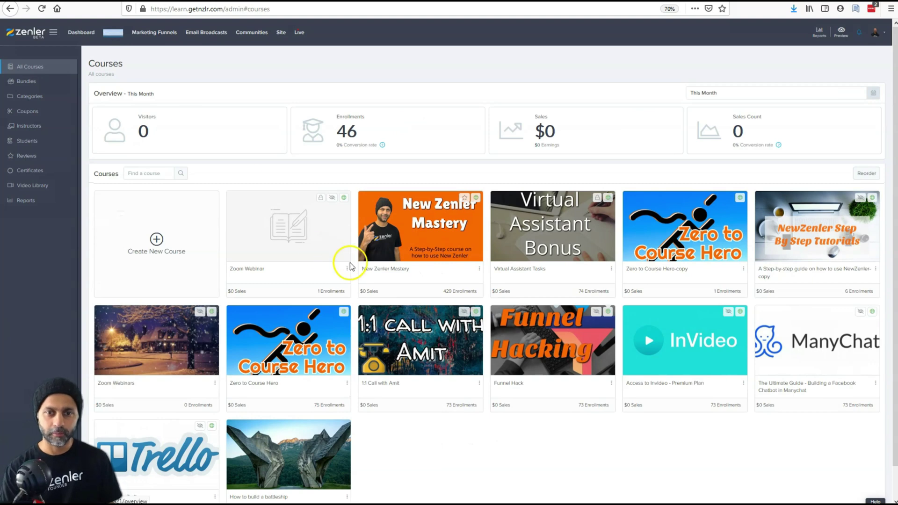
left_click(409, 253)
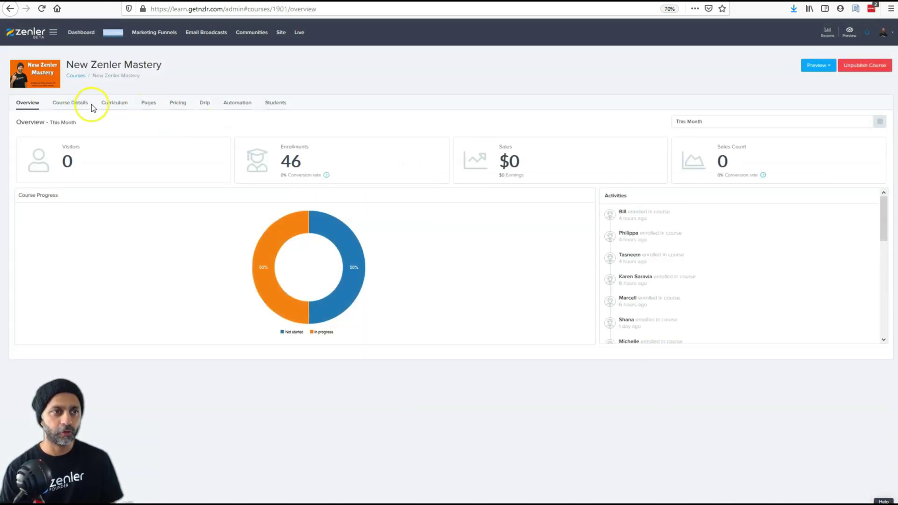
left_click(148, 103)
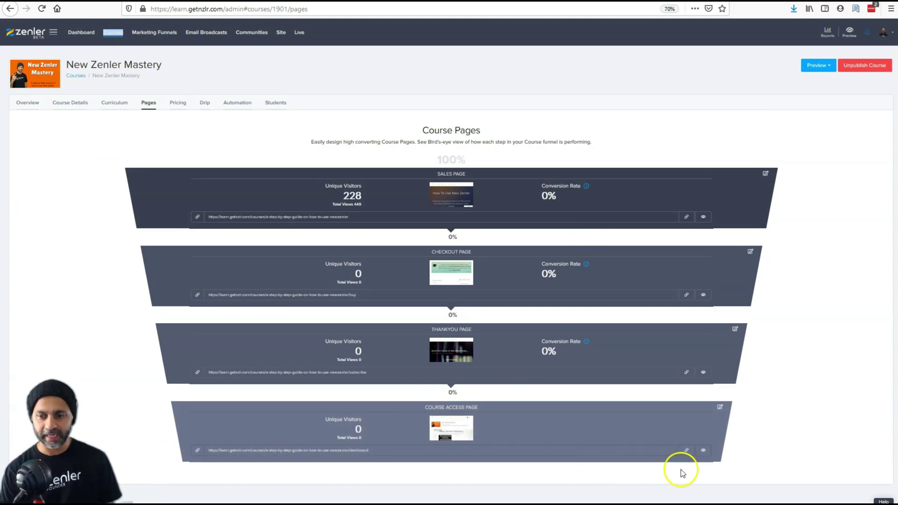
left_click(687, 452)
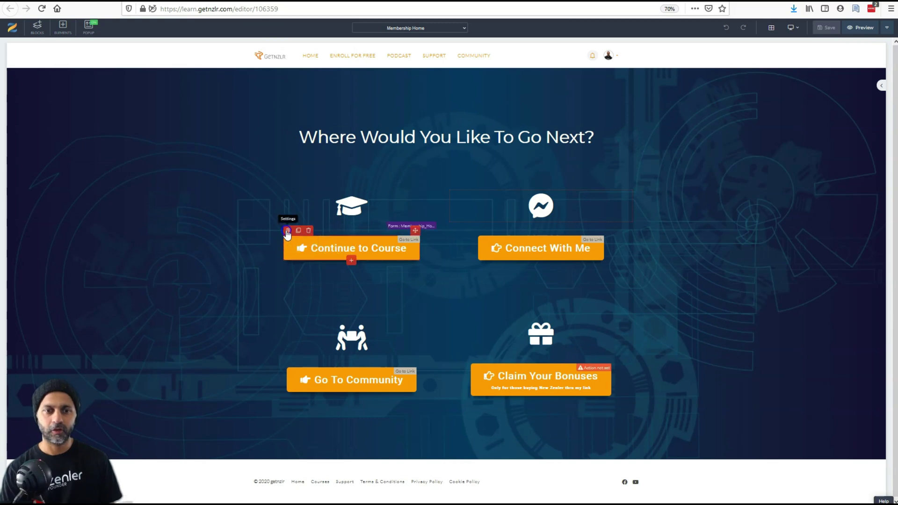
- Examine the link action in the Continue to Course button's settings on the Membership Home page
left_click(288, 231)
left_click(842, 61)
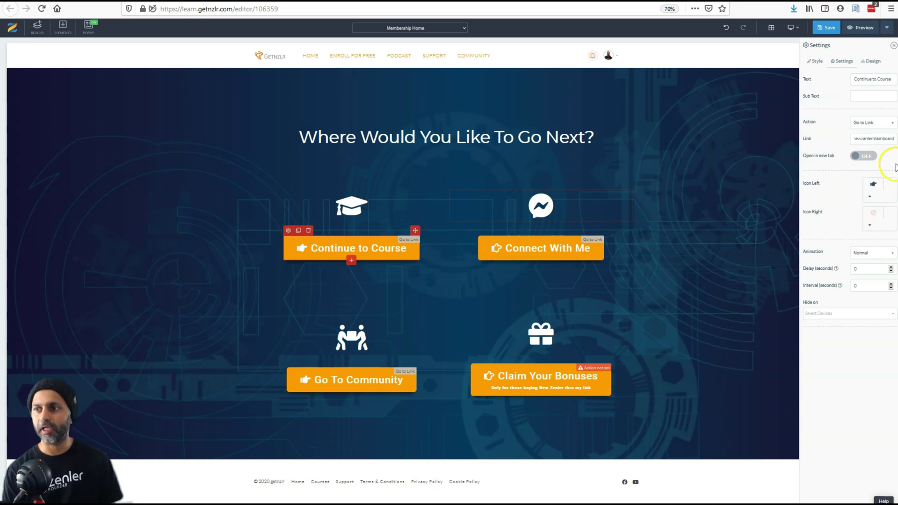
left_click(852, 138)
- Examine the link action and full link in the Connect With Me button's settings
left_click(481, 257)
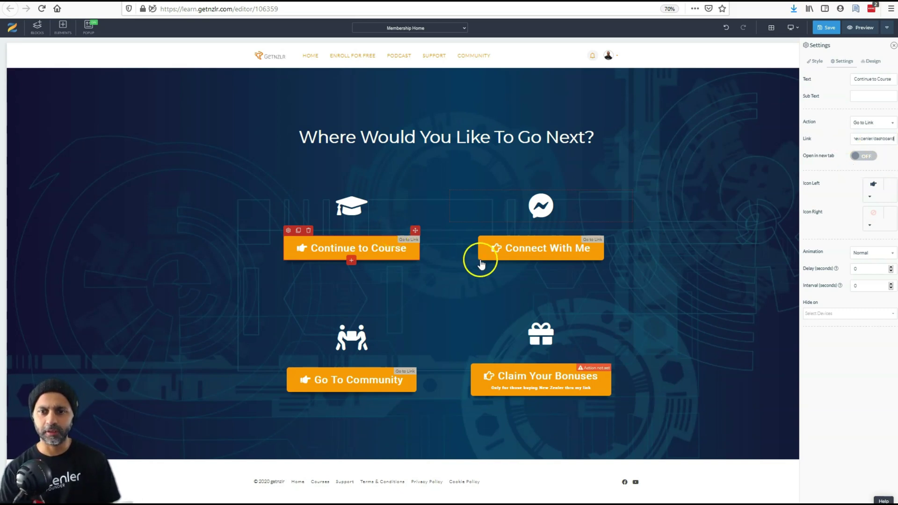
left_click(484, 231)
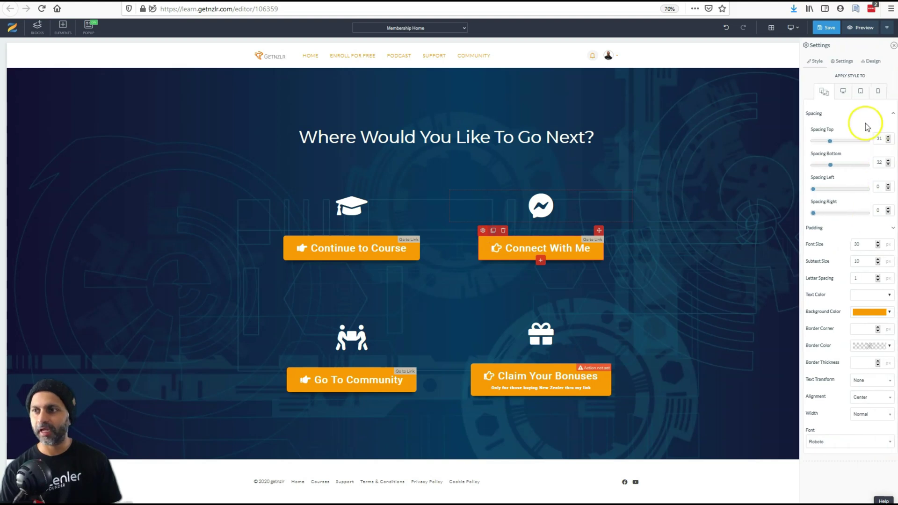
left_click(841, 60)
left_click(862, 138)
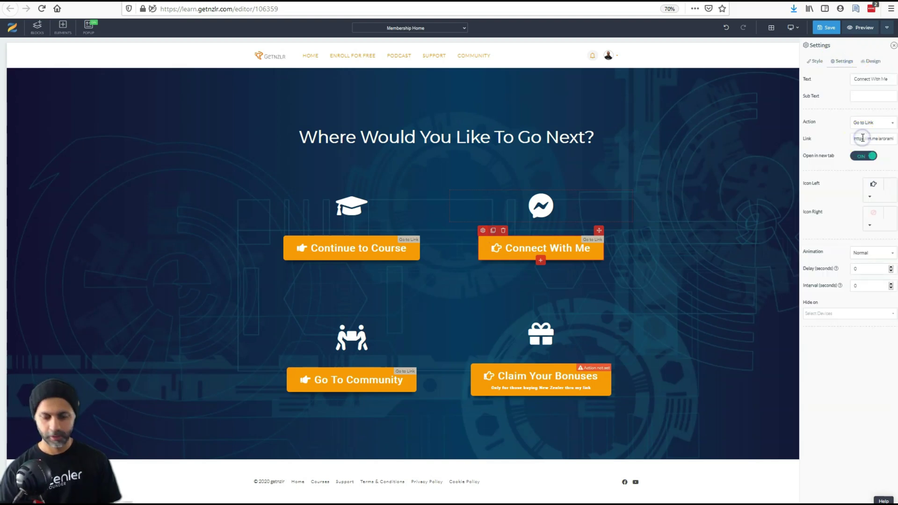
key("End")
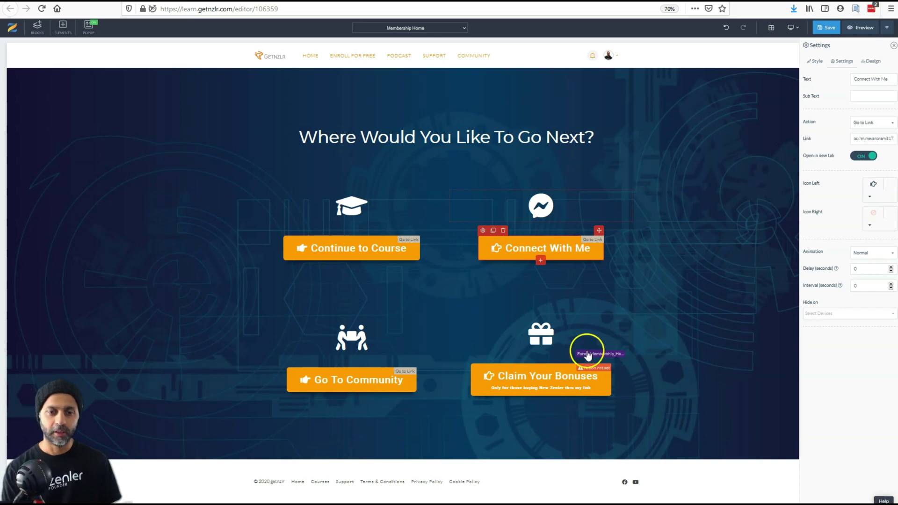
- View the Site Wide Community from the site's communities list and check the Go To Community button's link settings
left_click(290, 372)
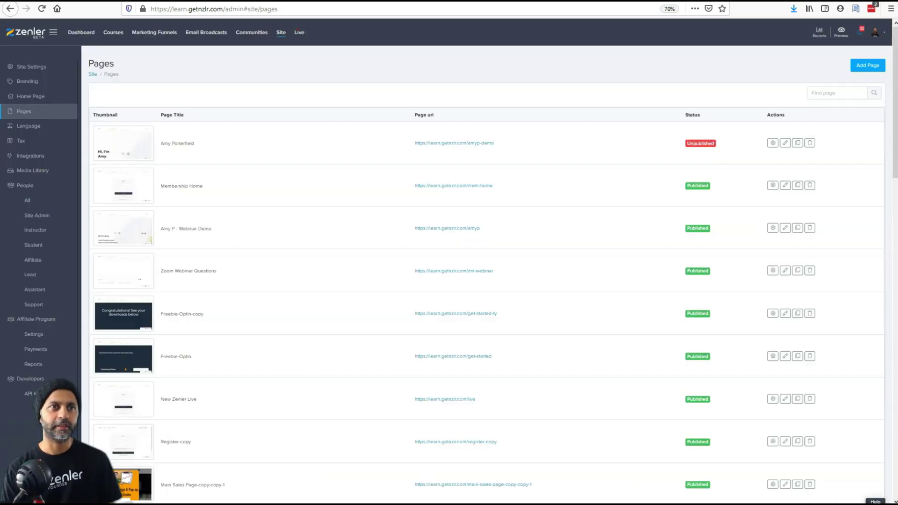
left_click(256, 33)
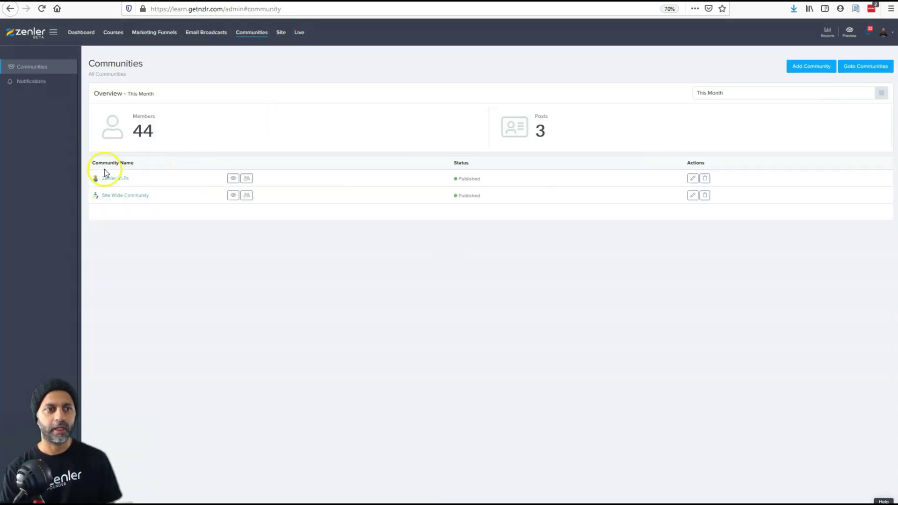
left_click(121, 197)
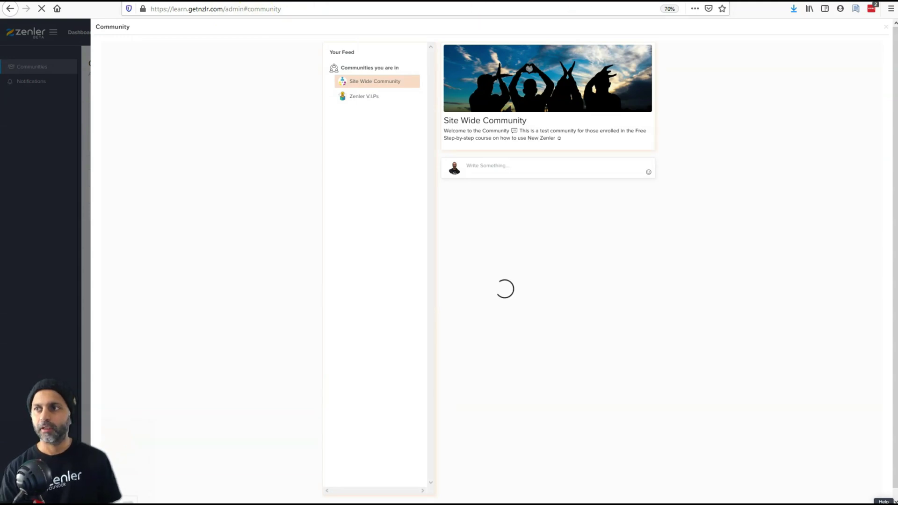
left_click(886, 26)
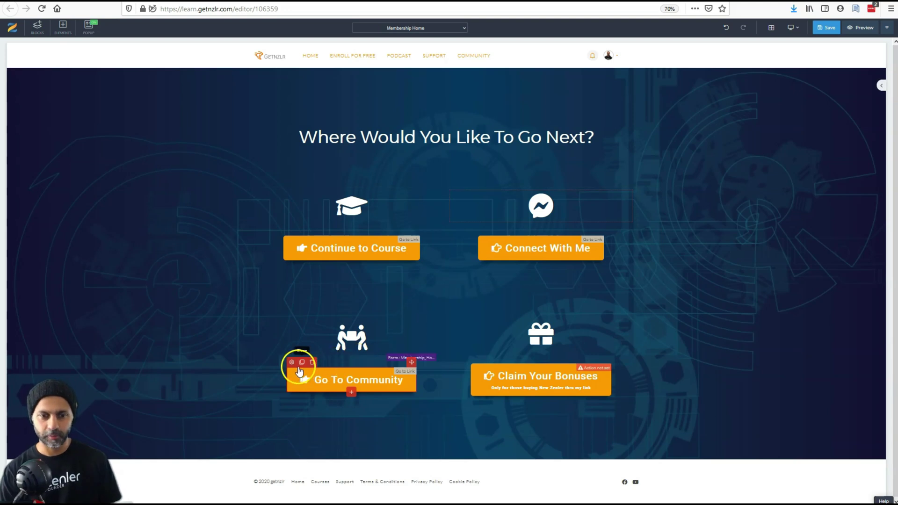
left_click(290, 363)
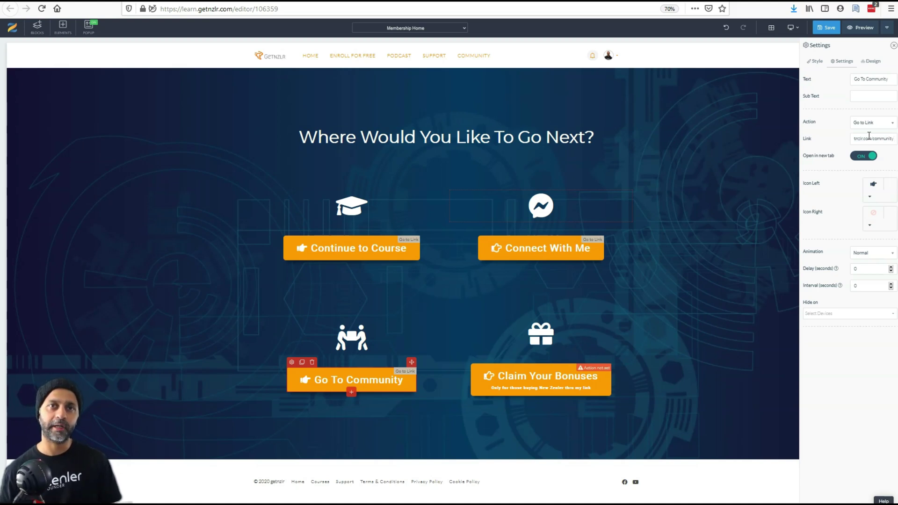
- Examine the action and link settings of the Claim Your Bonuses button
left_click(515, 370)
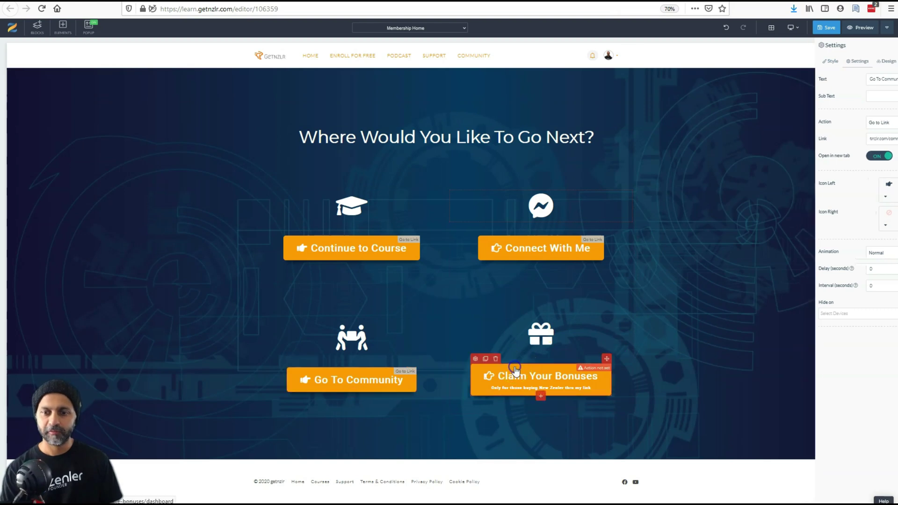
left_click(476, 360)
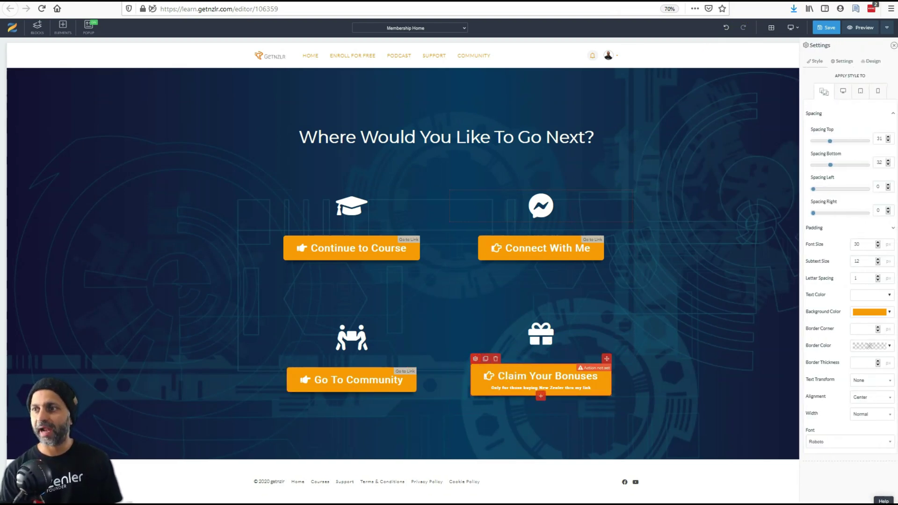
left_click(839, 61)
left_click(861, 157)
left_click(877, 140)
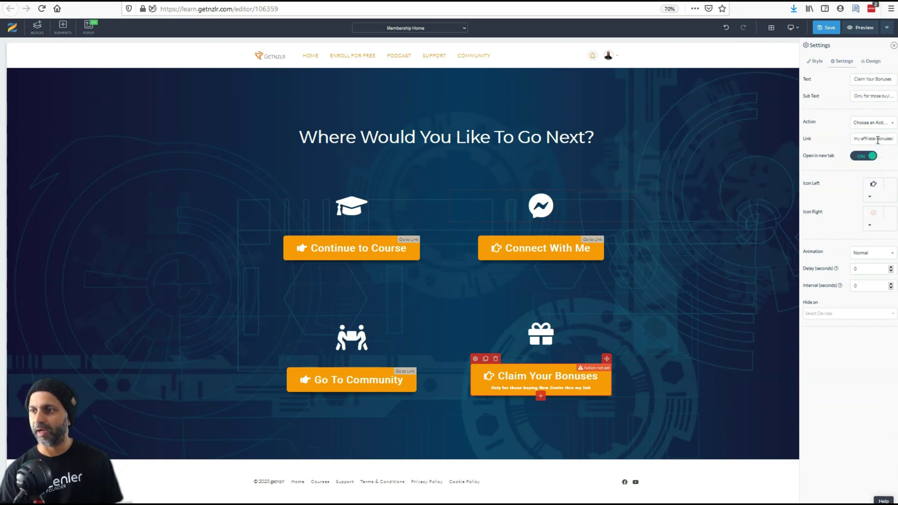
key("End")
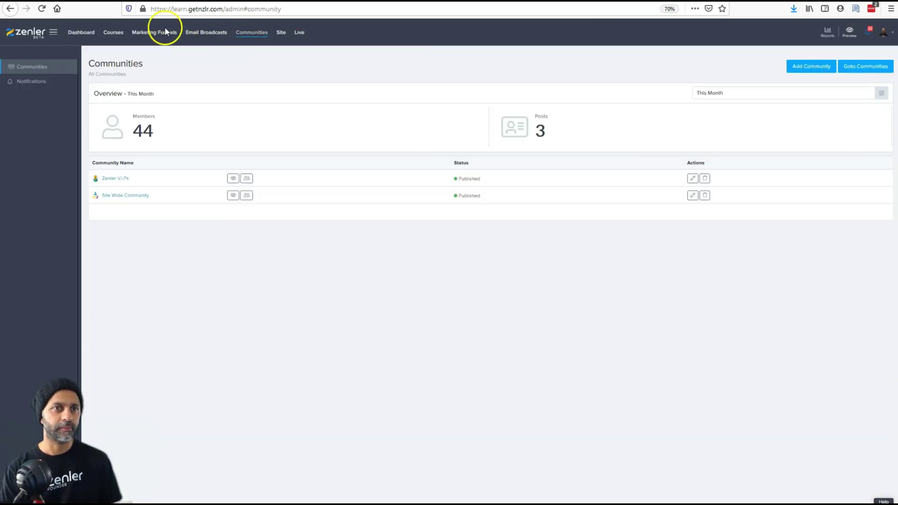
- Locate the Course Access Page link among the pages of the My Affiliate Bonuses bundle
left_click(112, 31)
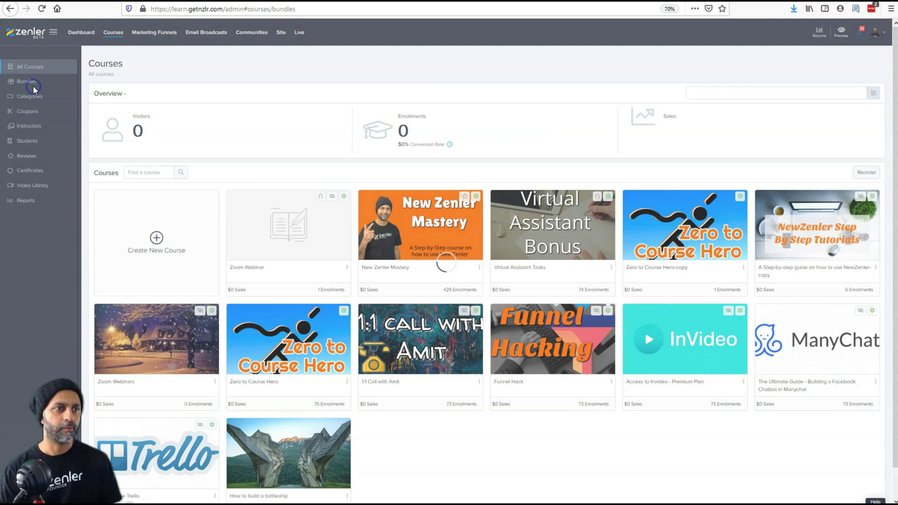
left_click(31, 82)
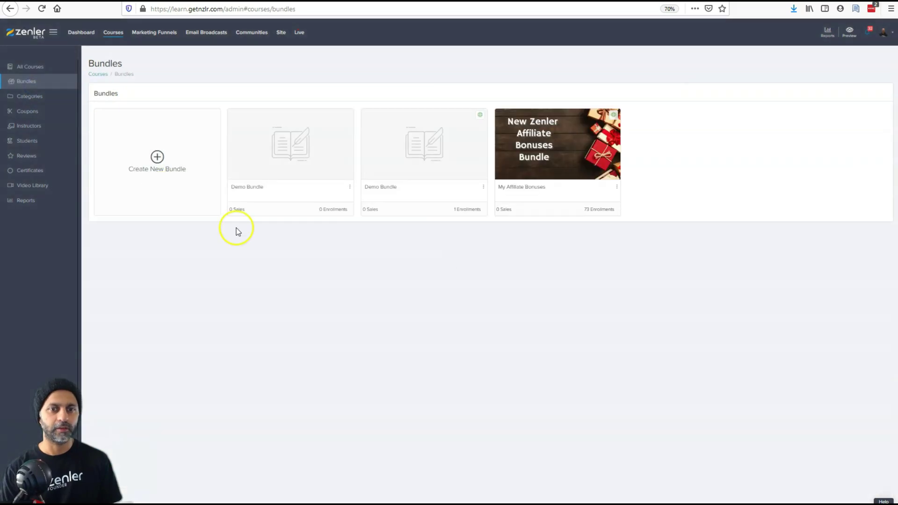
left_click(526, 182)
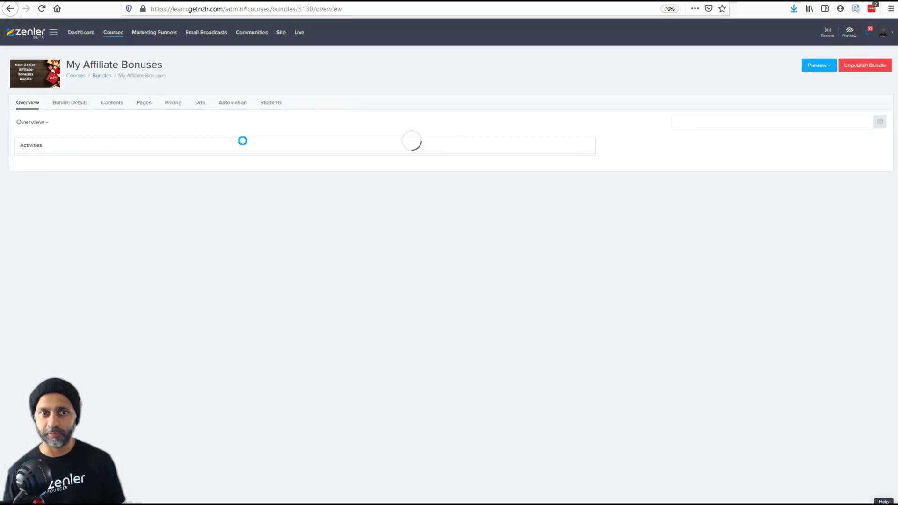
left_click(145, 103)
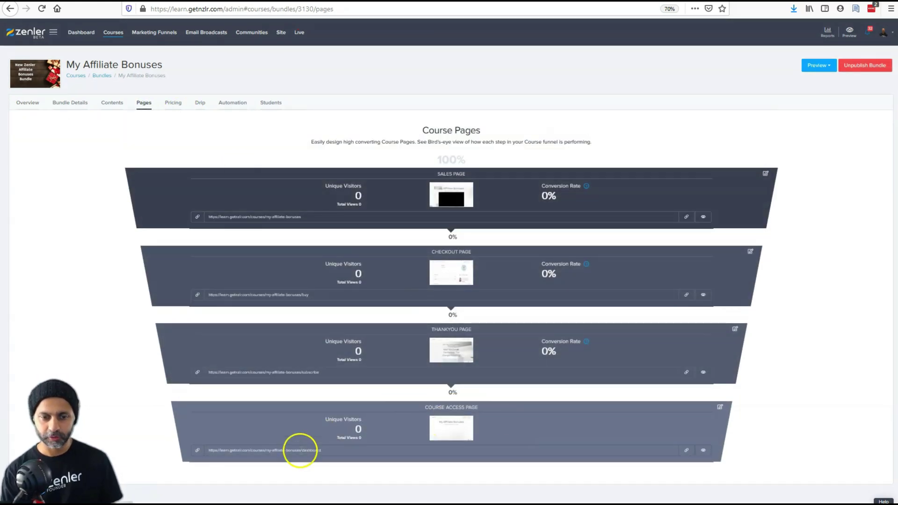
left_click_drag(333, 452, 205, 450)
left_click(305, 461)
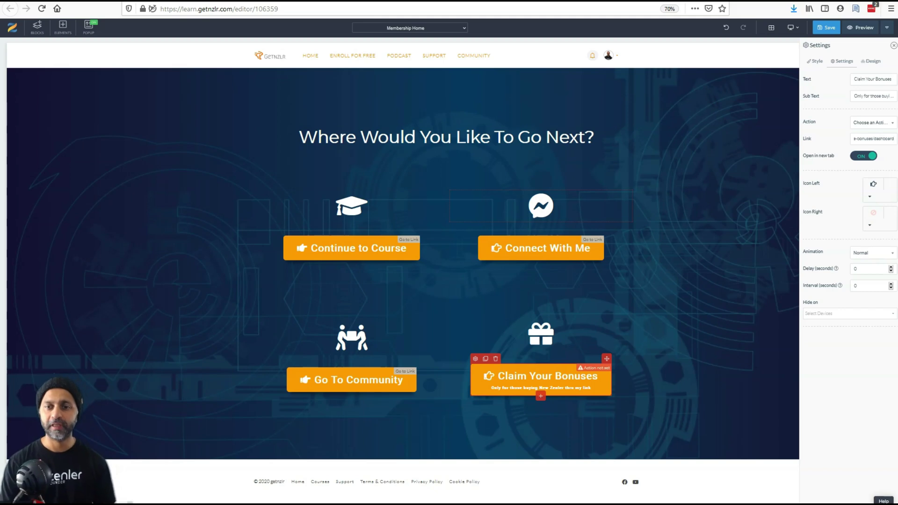
- Add a row with three equal columns below the "Where Would You Like To Go Next?" heading
left_click(468, 160)
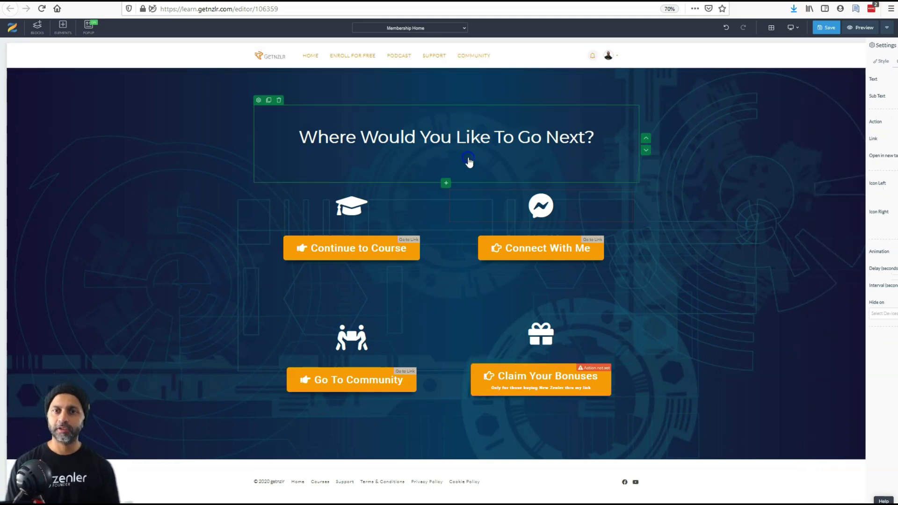
left_click(447, 182)
left_click(296, 171)
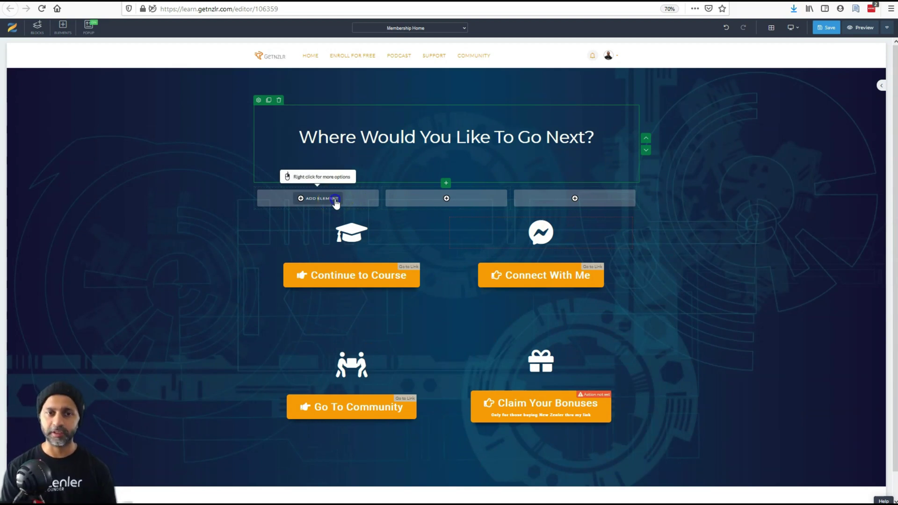
- Search the free images for "computer" and insert the photo of two cheering children at a laptop uncropped into the first column
left_click(322, 199)
scroll(351, 349, "down", 5)
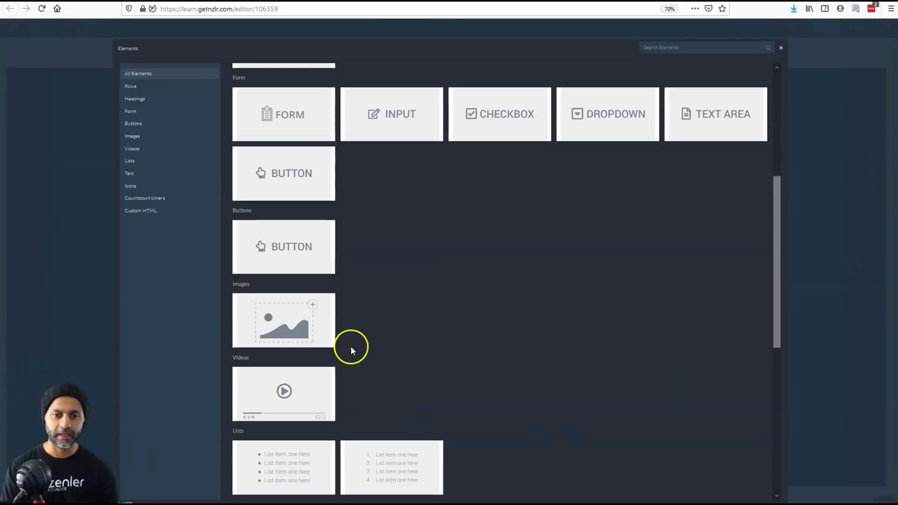
left_click(311, 227)
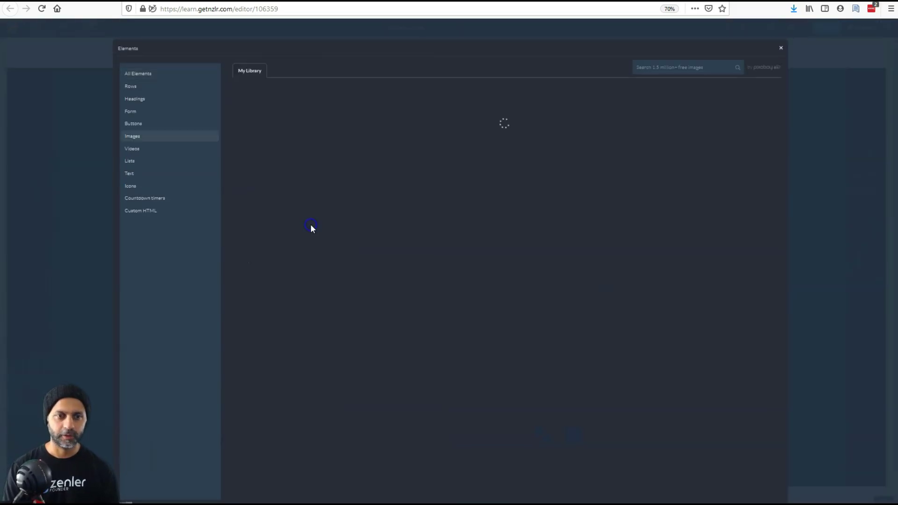
left_click(724, 68)
type("computer")
key("Return")
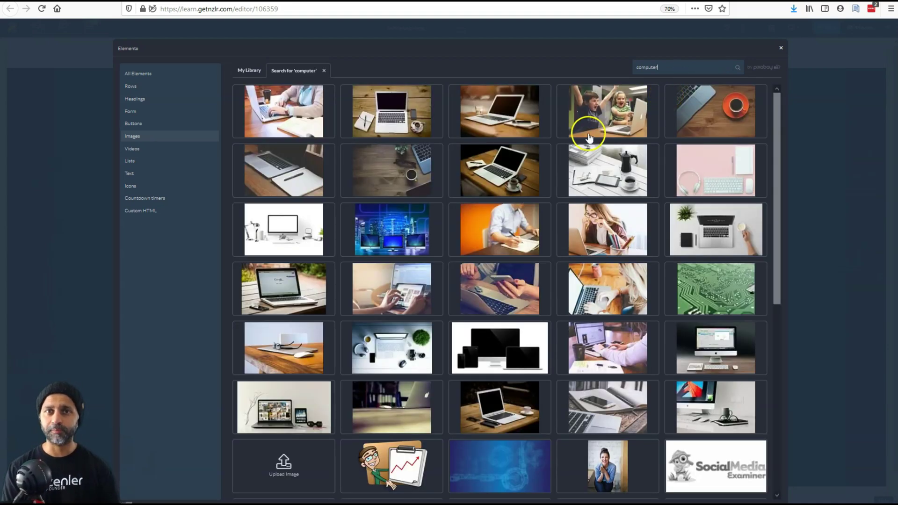
left_click(632, 106)
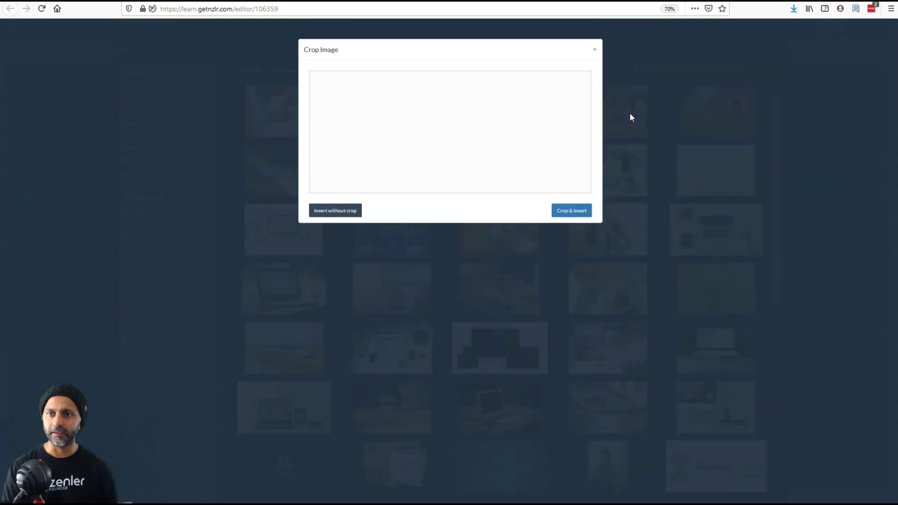
left_click(347, 214)
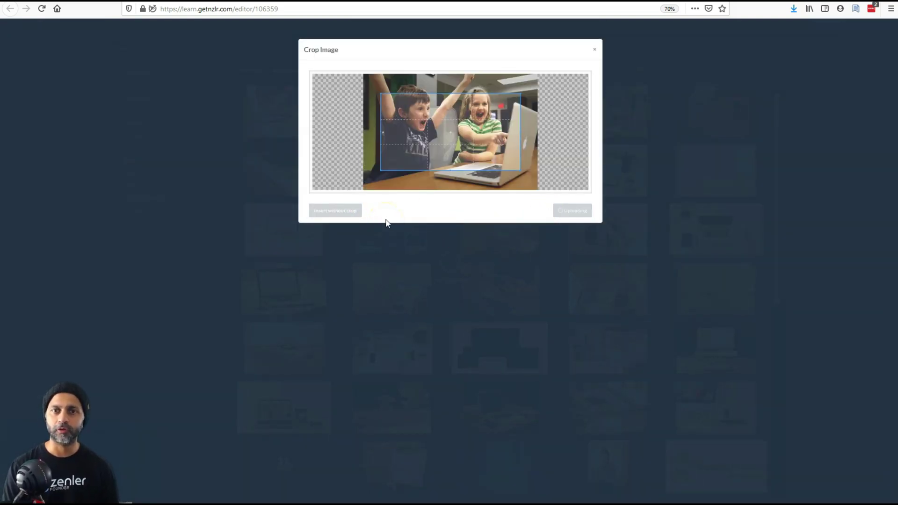
left_click(349, 210)
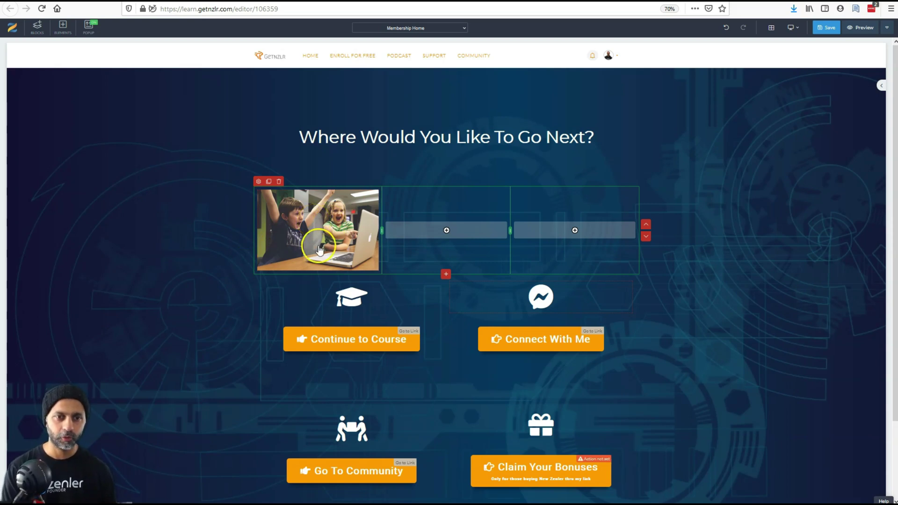
- Add a Heading 1 element reading "Congratulations - Start Here" below the image in the first column
left_click(279, 247)
left_click(317, 273)
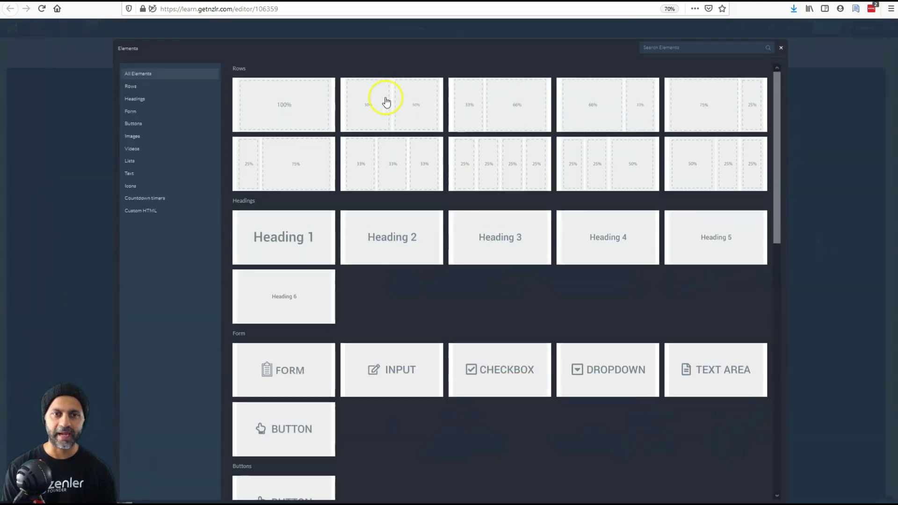
left_click(297, 235)
left_click(263, 281)
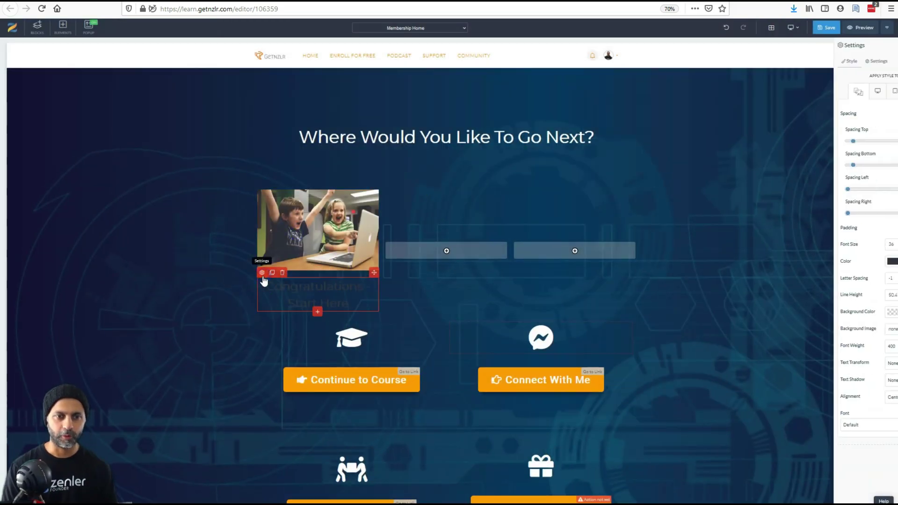
type("Congratulations - Start Here")
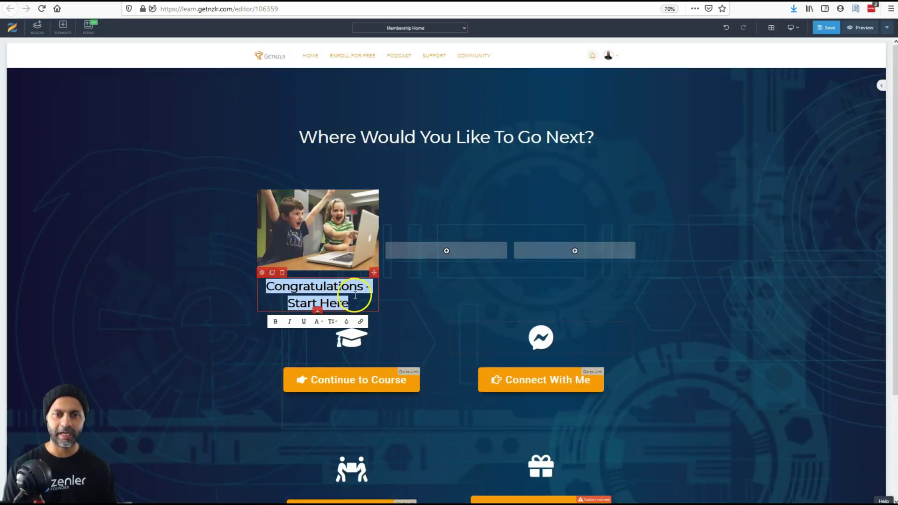
- Make the "Congratulations - Start Here" heading white and reduce its size to fit on one line
left_click(343, 322)
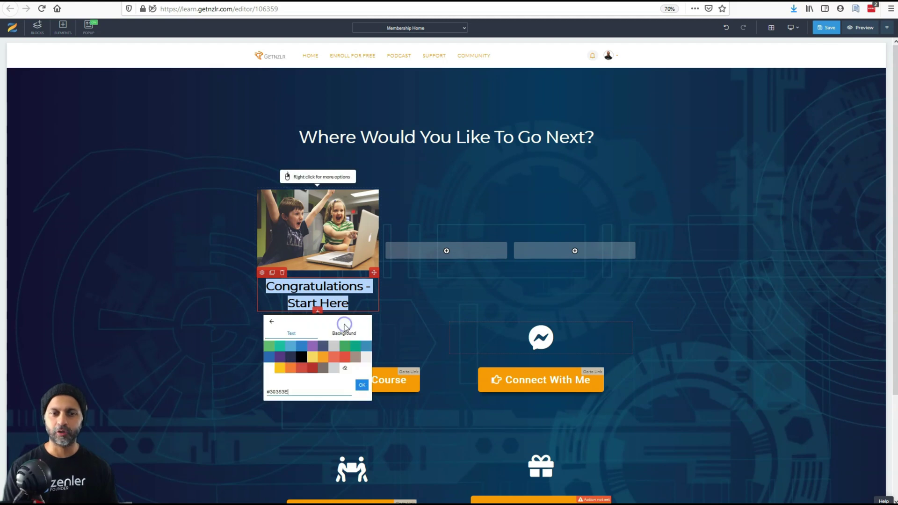
left_click(261, 371)
left_click(356, 294)
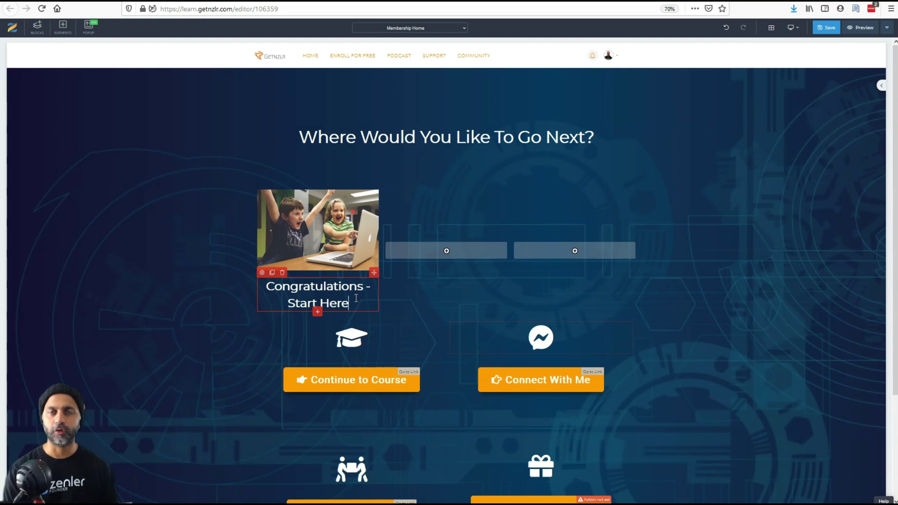
left_click(334, 302)
- Link the children's photo to the copied New Zenler Mastery course access page and set it to open in a new tab
left_click(263, 184)
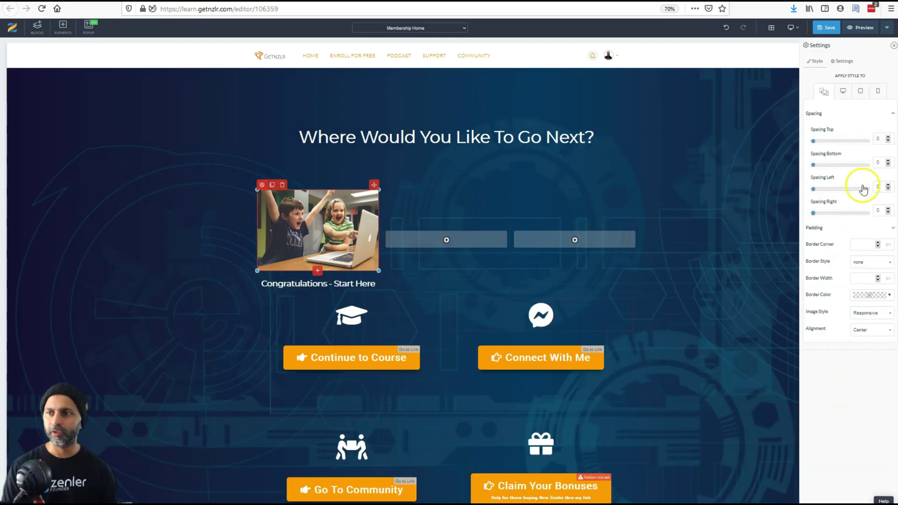
left_click(842, 61)
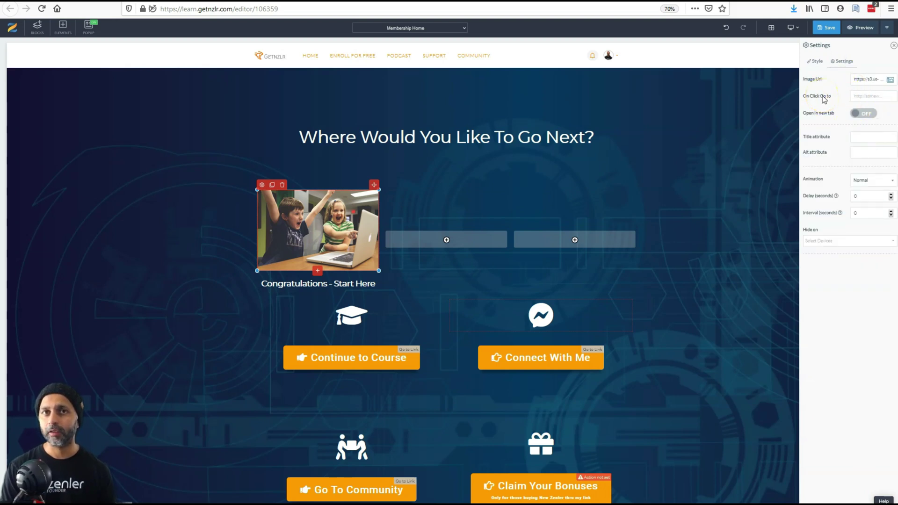
left_click(858, 95)
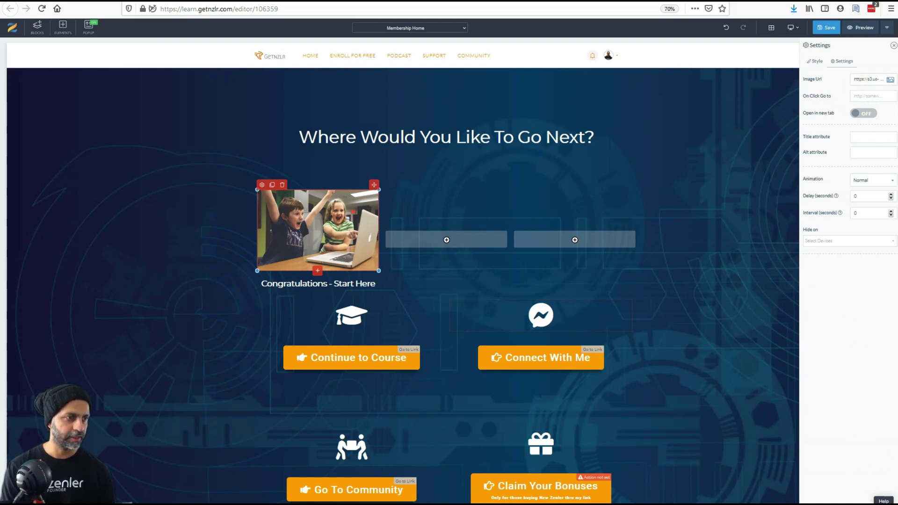
key("ctrl+v")
left_click(865, 113)
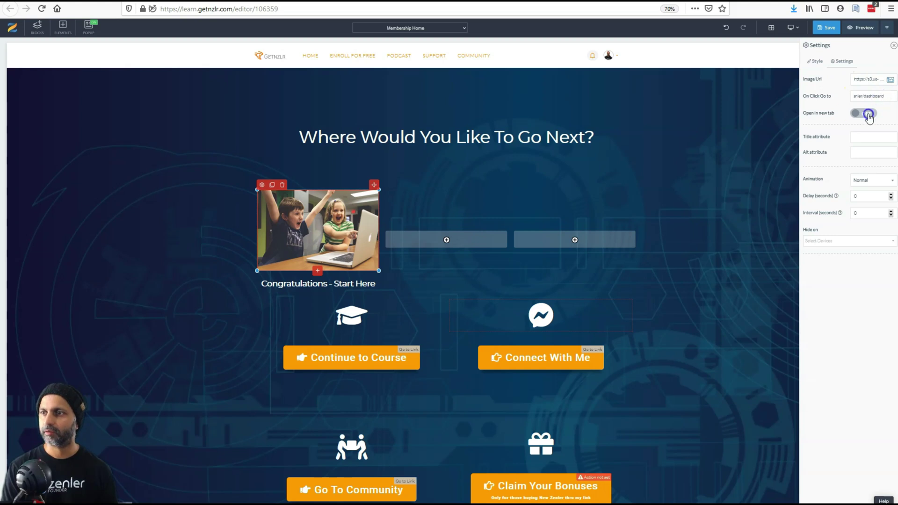
- Apply the Bounce In animation to the children's photo and save the page
left_click(865, 181)
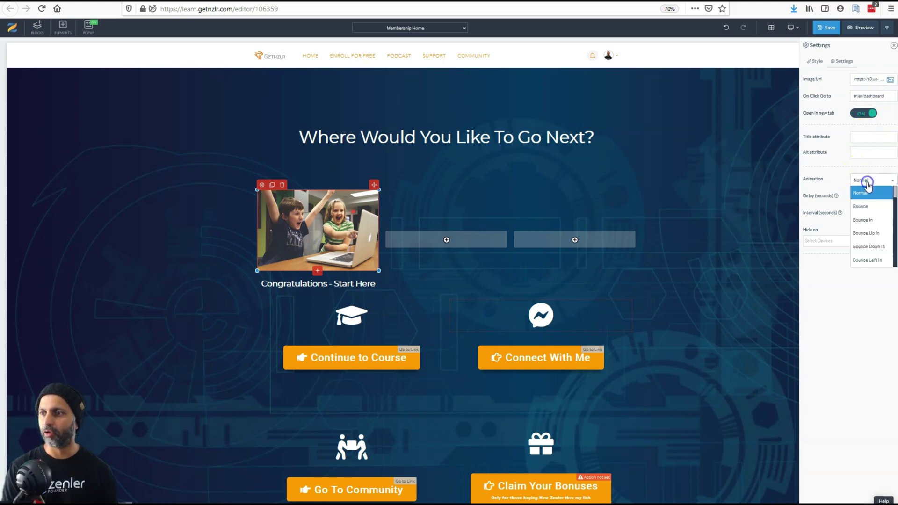
left_click(870, 220)
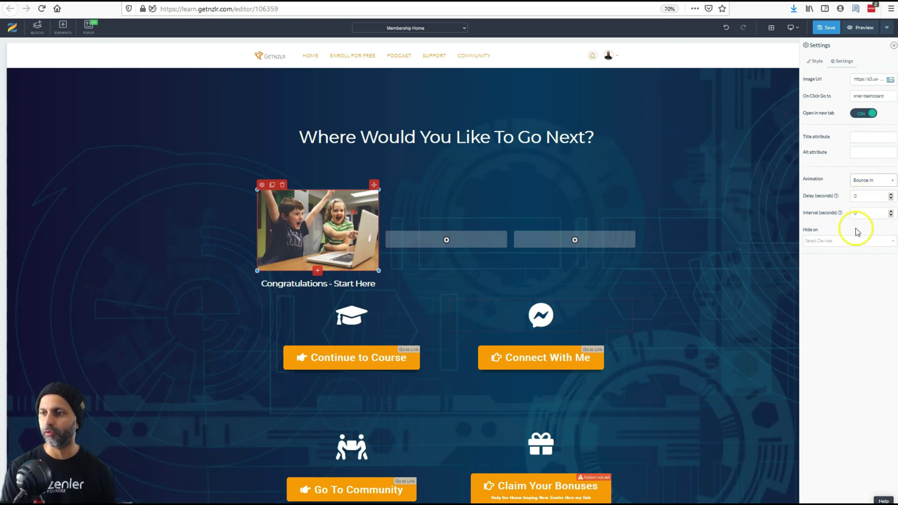
left_click(816, 62)
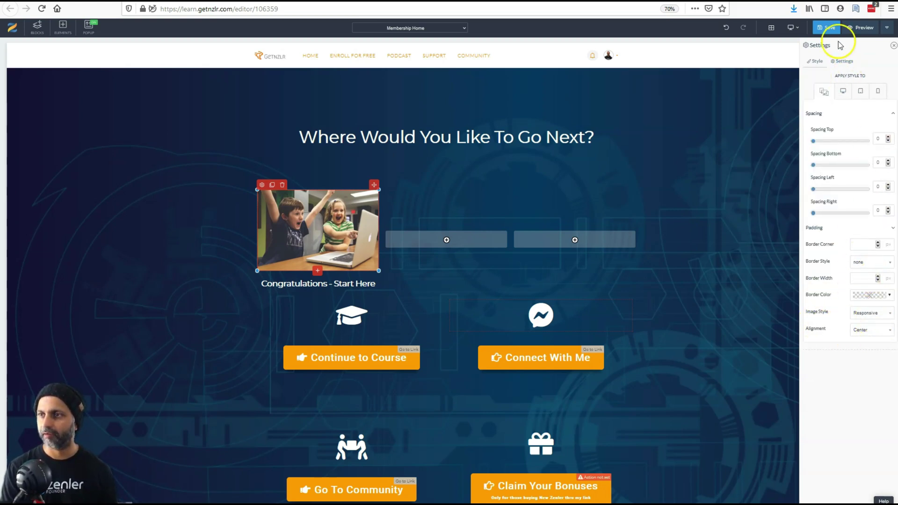
left_click(830, 29)
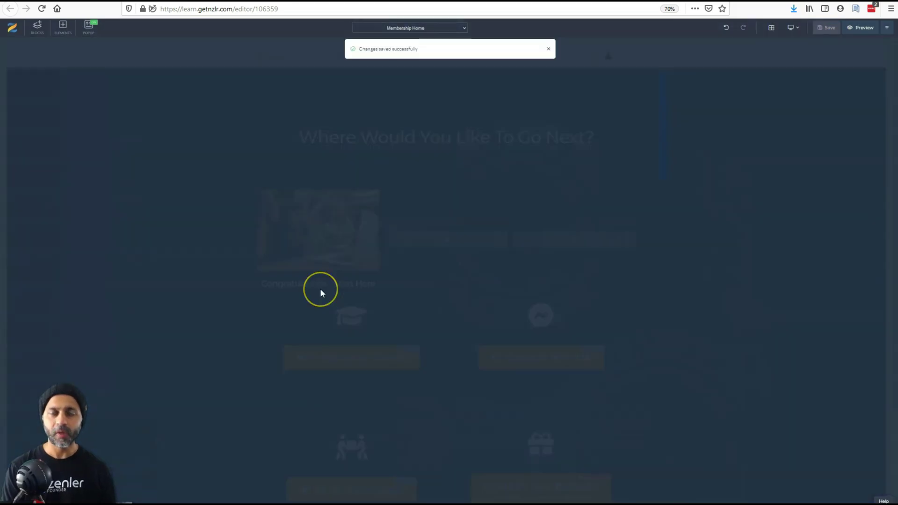
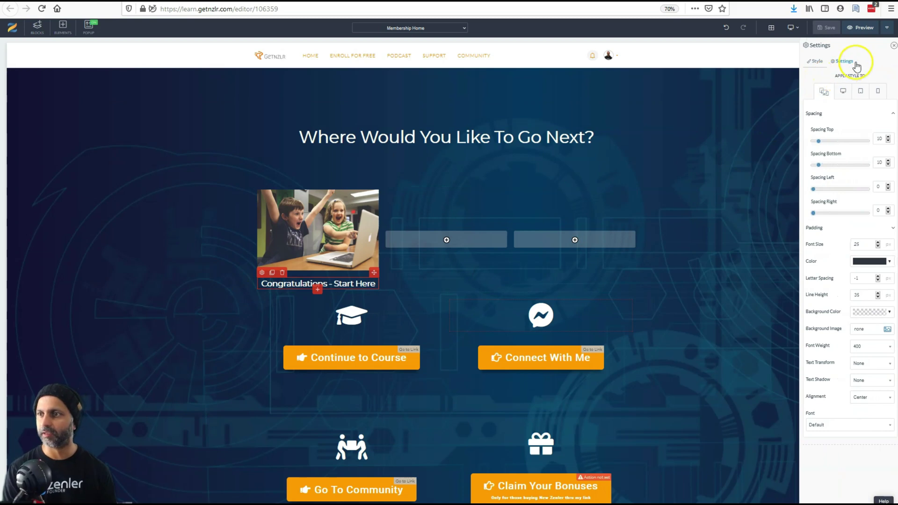
- Link the "Congratulations - Start Here" heading text to the copied course dashboard URL, set to open in a new tab, and save the page
left_click(844, 61)
left_click(806, 62)
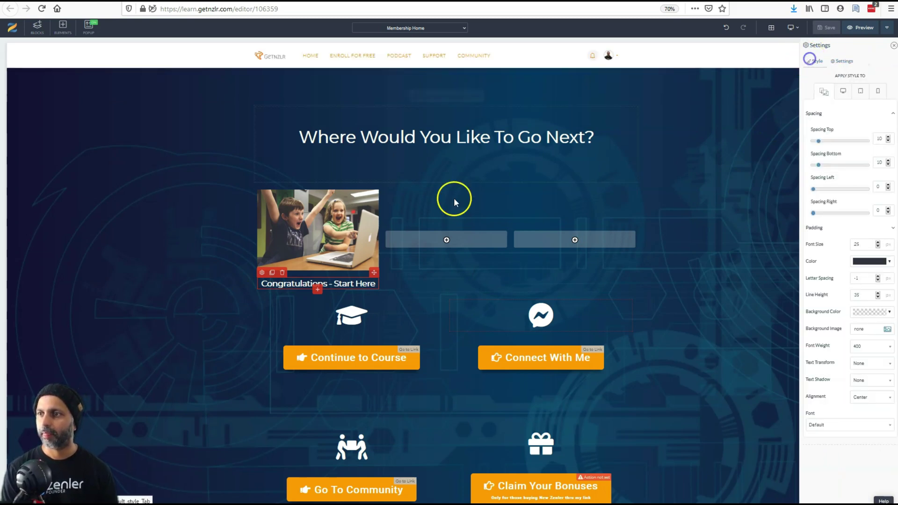
left_click(282, 282)
triple_click(283, 281)
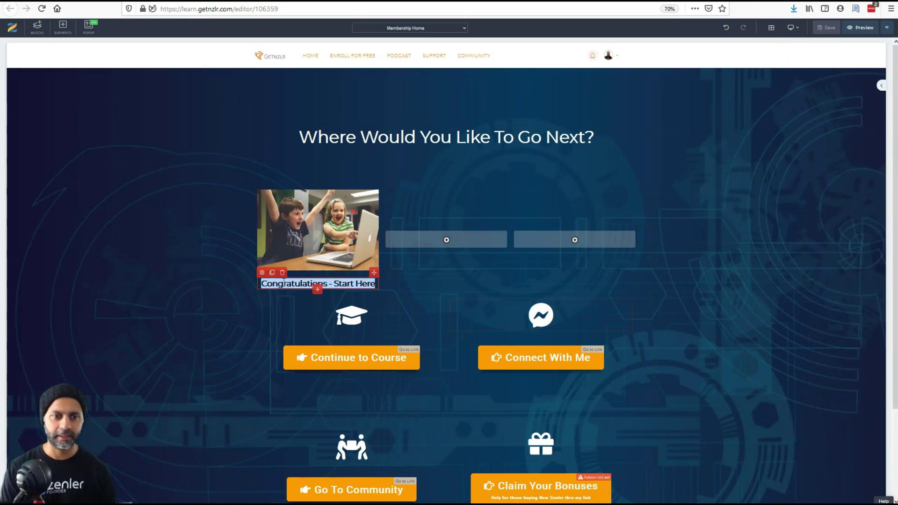
left_click(356, 302)
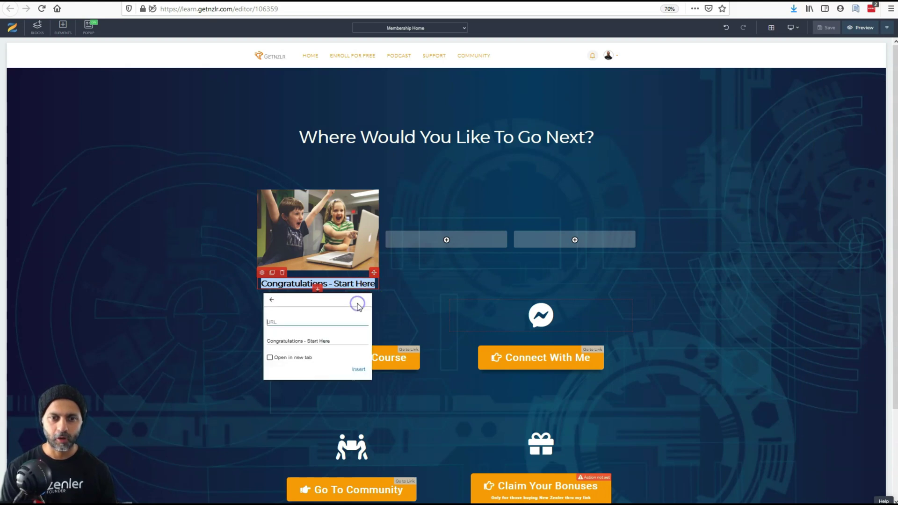
key("ctrl+v")
left_click(272, 358)
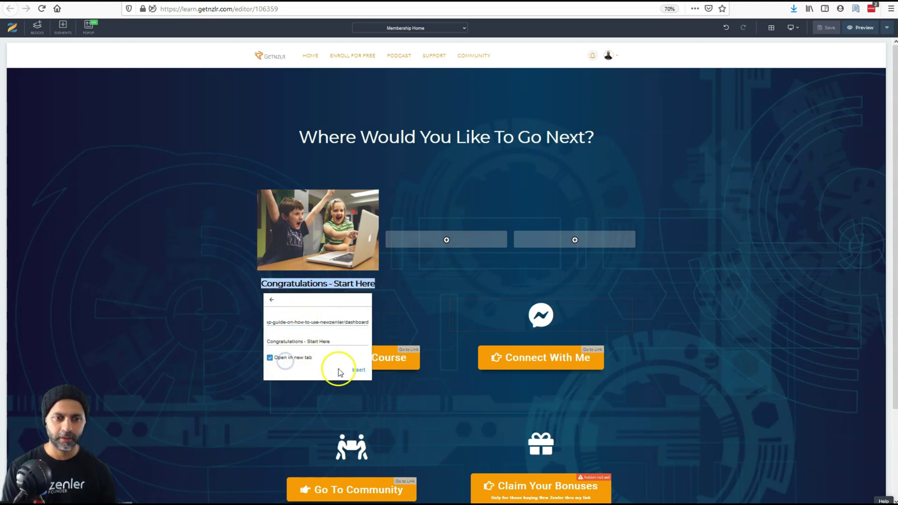
left_click(359, 372)
left_click(389, 292)
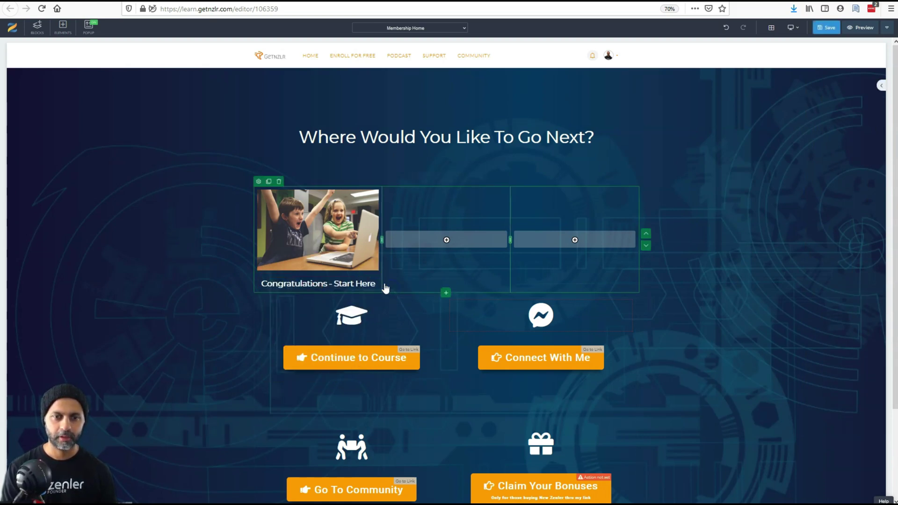
left_click(823, 27)
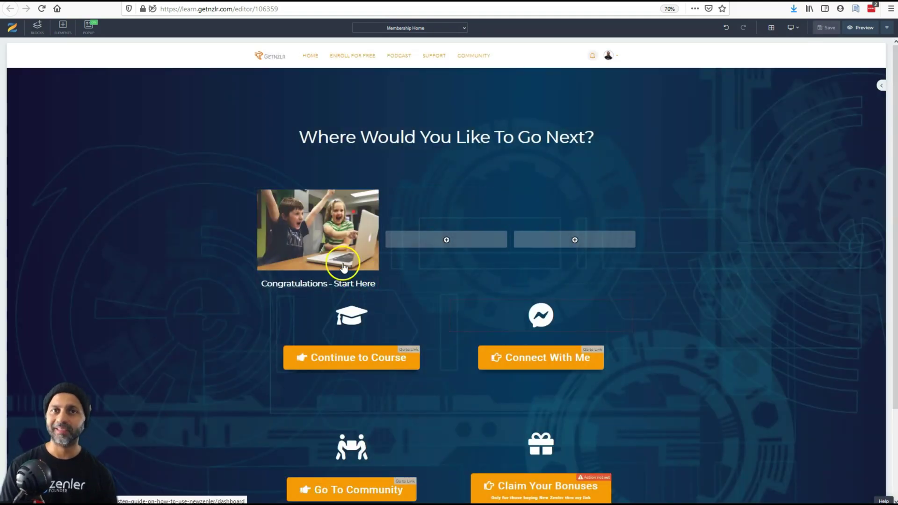
- Search the icons for "down" and insert the caret-down icon between the children's photo and the heading
left_click(312, 269)
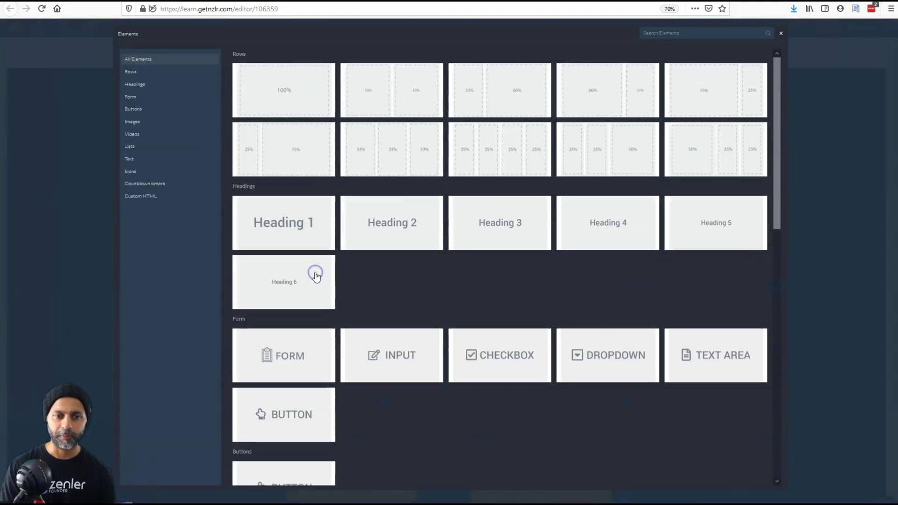
scroll(363, 298, "down", 10)
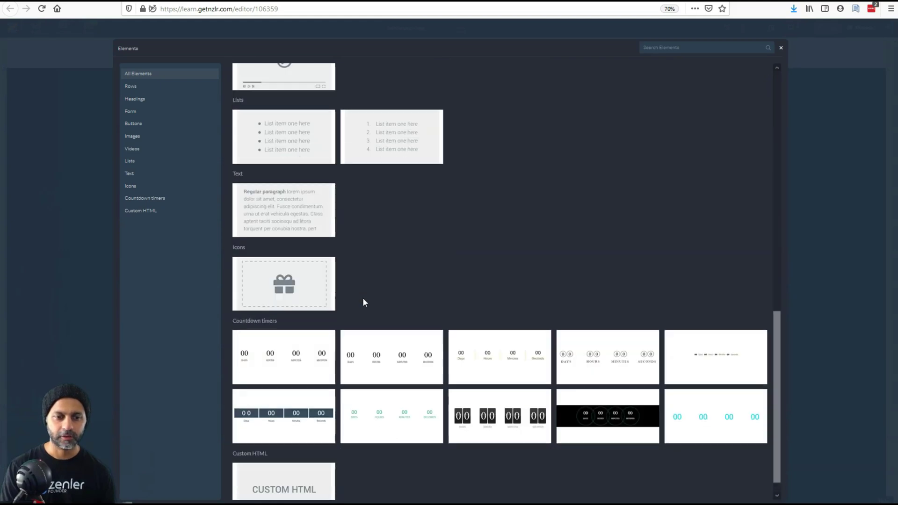
left_click(288, 280)
left_click(722, 69)
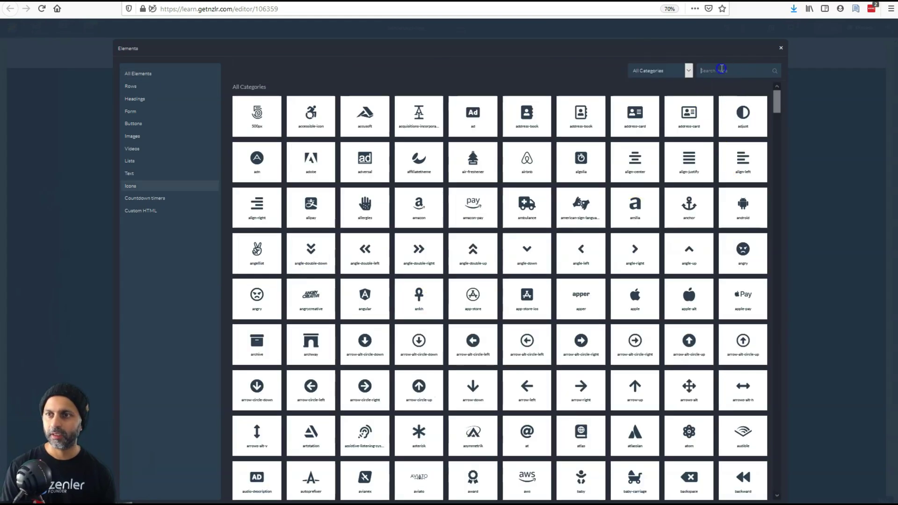
type("down")
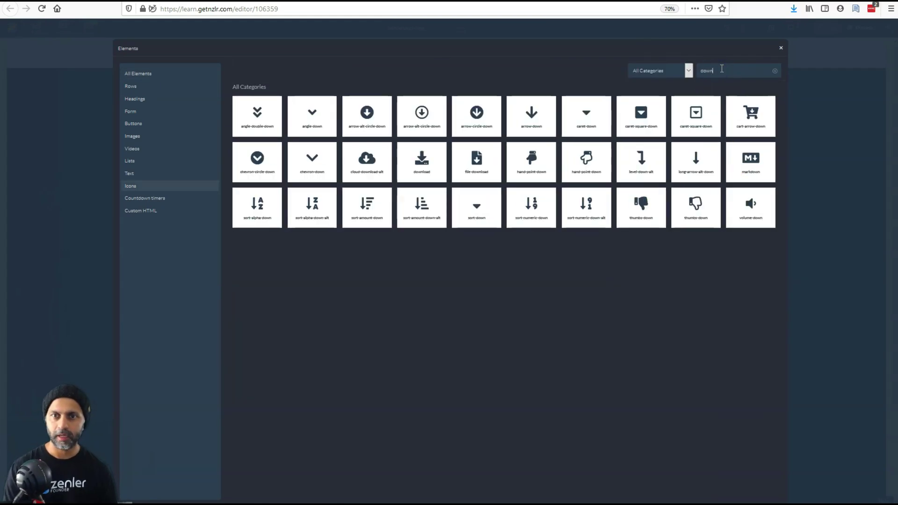
left_click(576, 124)
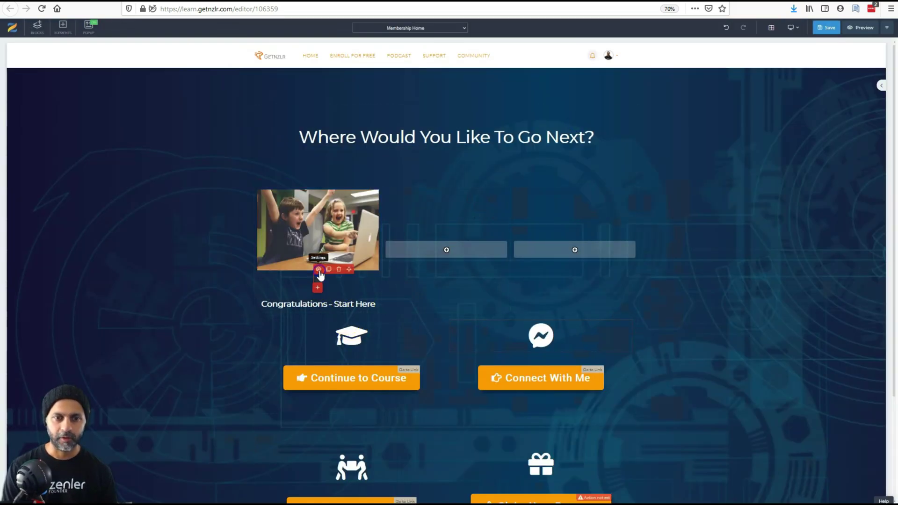
- Colour the caret-down icon orange and set its font size to 60 px
left_click(319, 269)
left_click(818, 61)
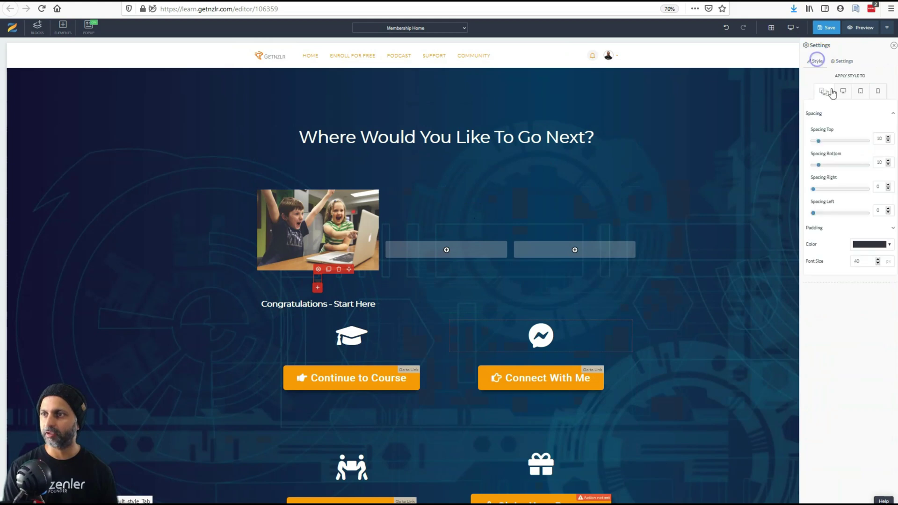
left_click(869, 244)
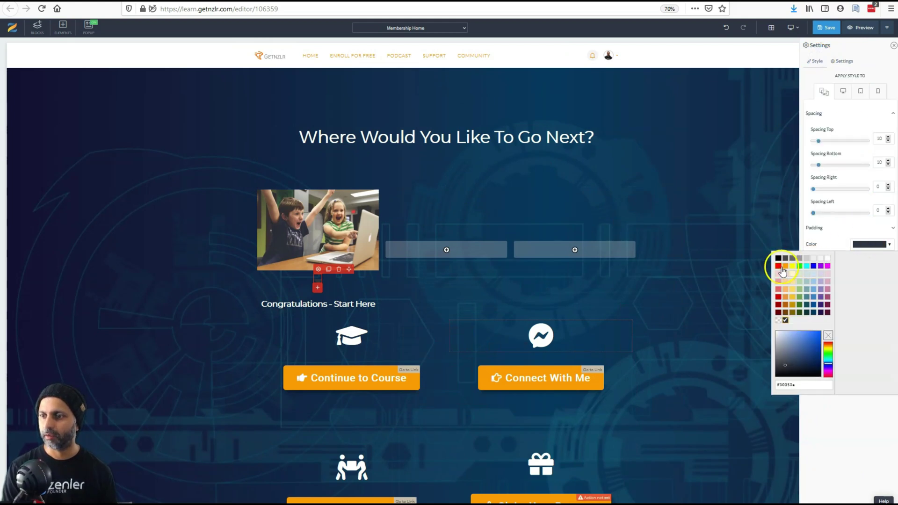
left_click(784, 267)
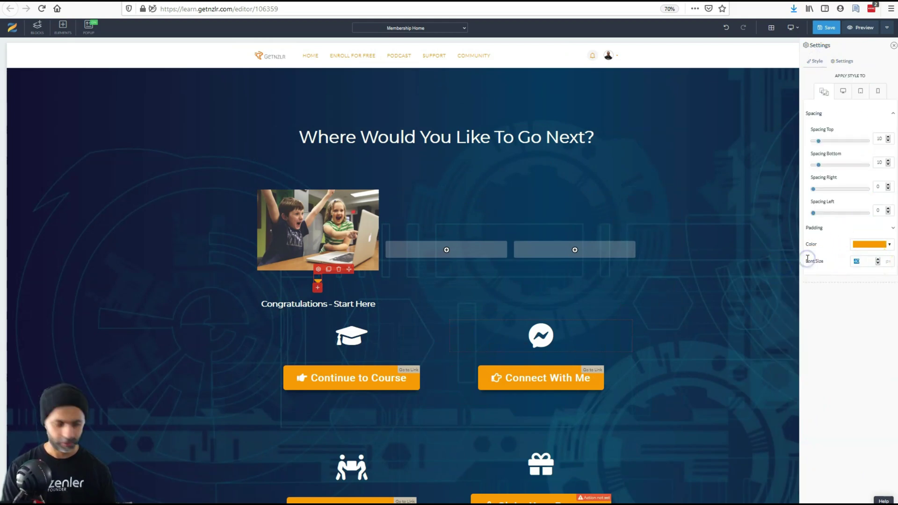
type("60")
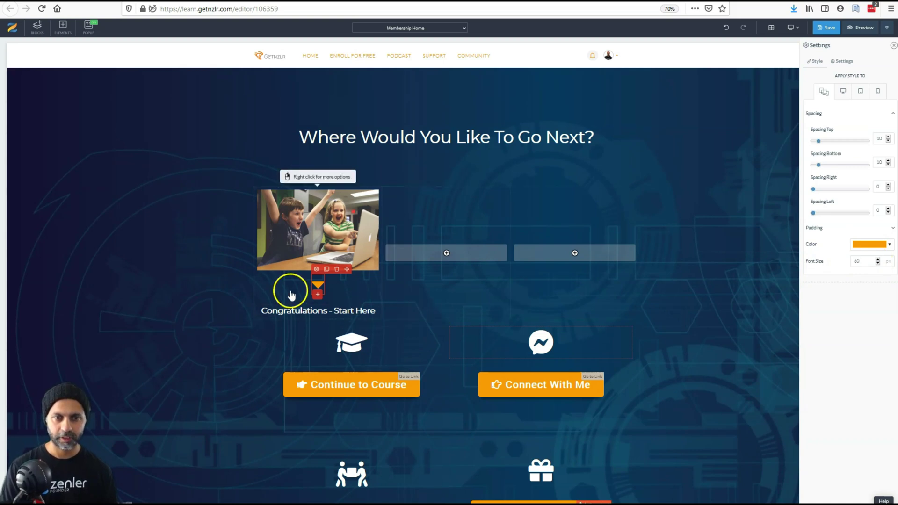
- Set the top spacing of the "Congratulations - Start Here" heading to 0
left_click(333, 308)
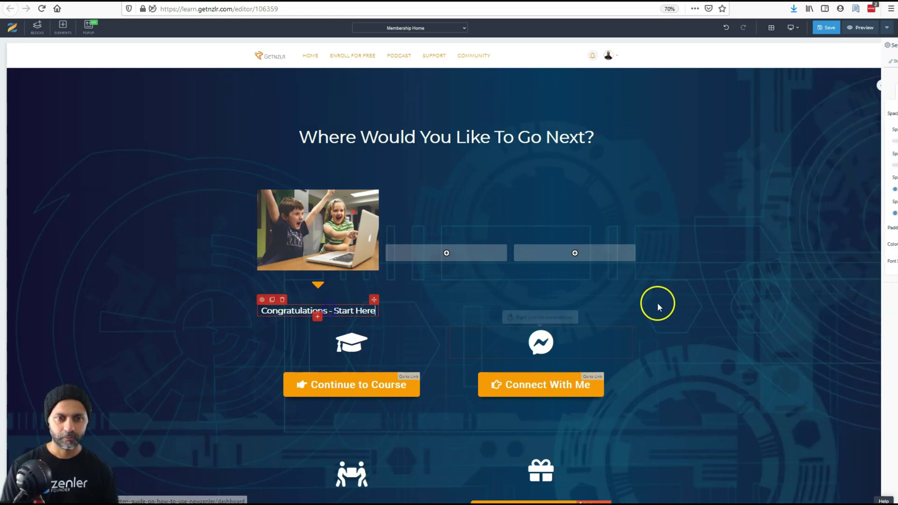
left_click(263, 299)
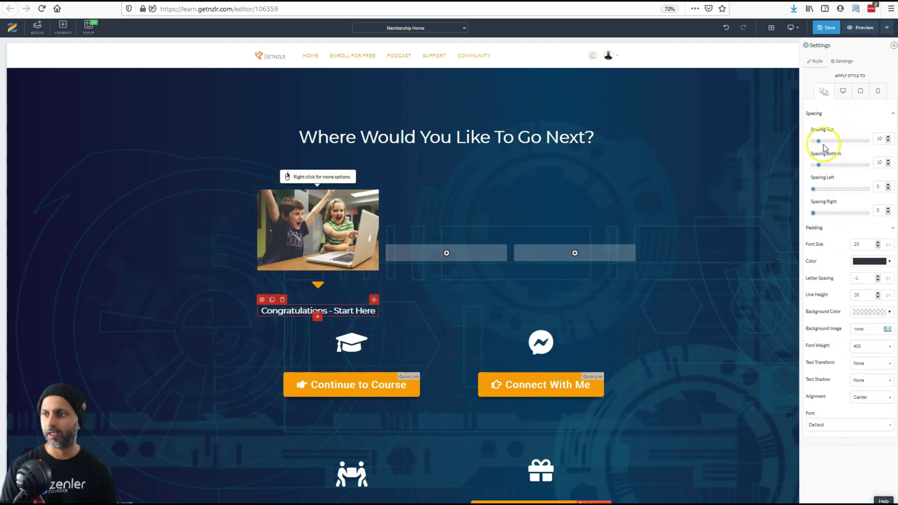
double_click(880, 138)
type("0")
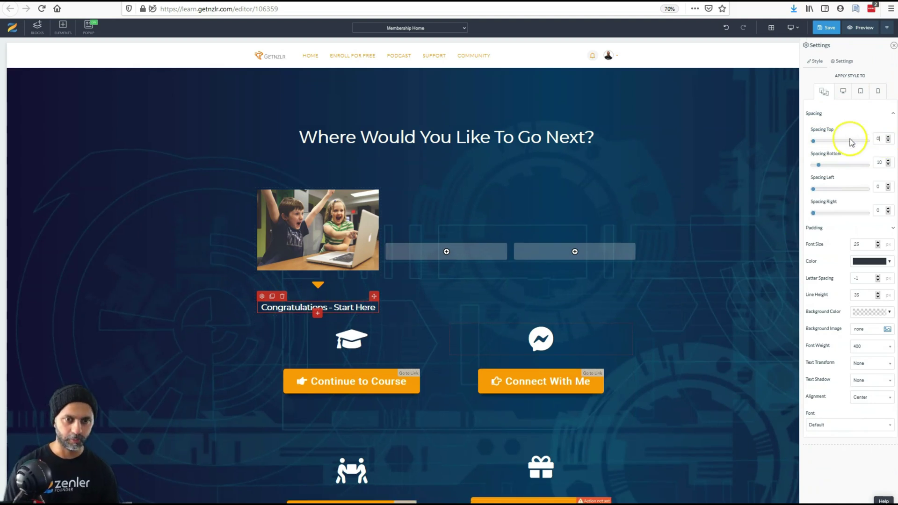
- Set the bottom spacing of the caret-down icon to 0
left_click(318, 284)
left_click(317, 269)
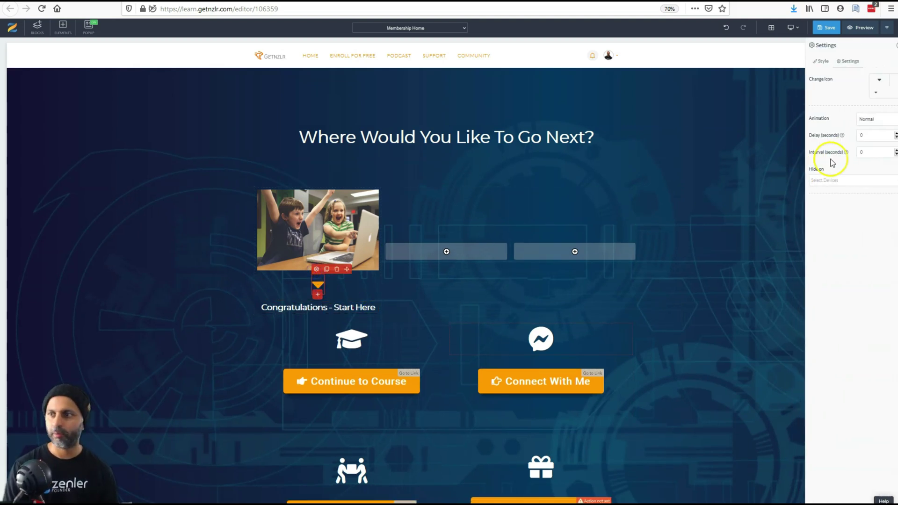
left_click(815, 61)
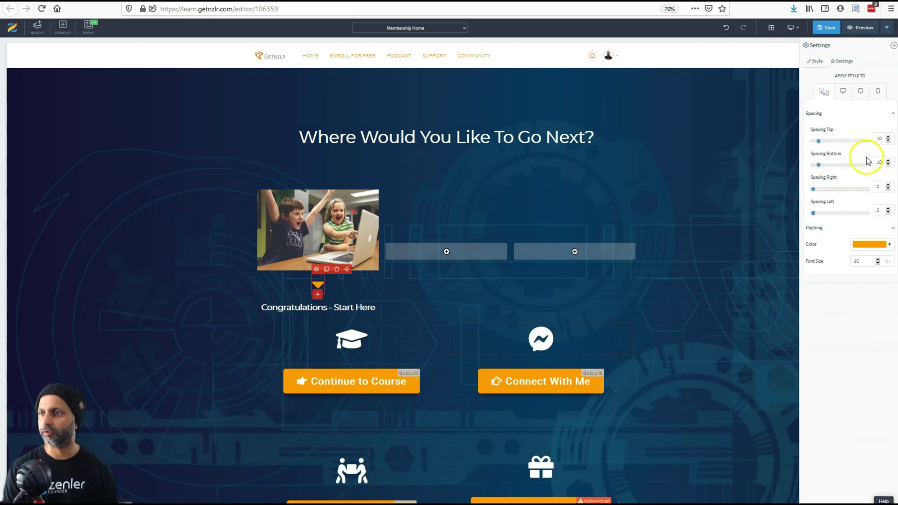
left_click(879, 161)
key("BackSpace")
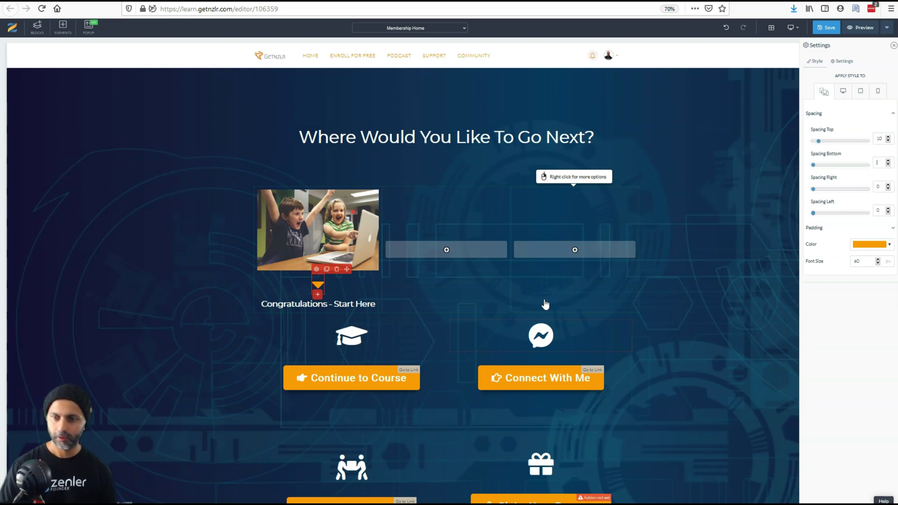
left_click(321, 297)
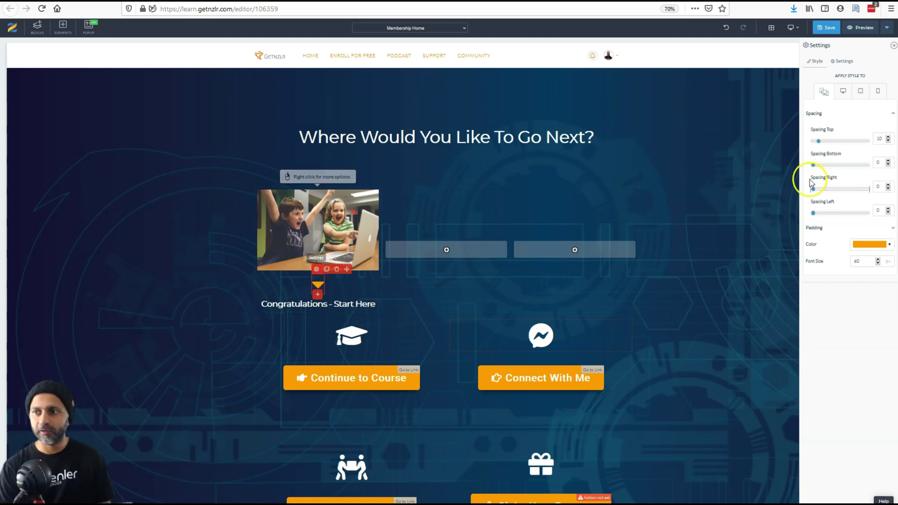
left_click(845, 61)
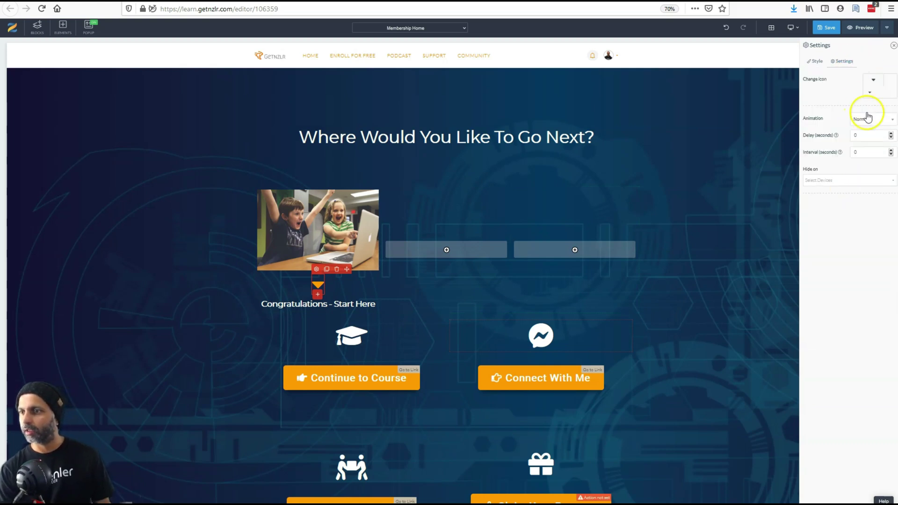
left_click(816, 61)
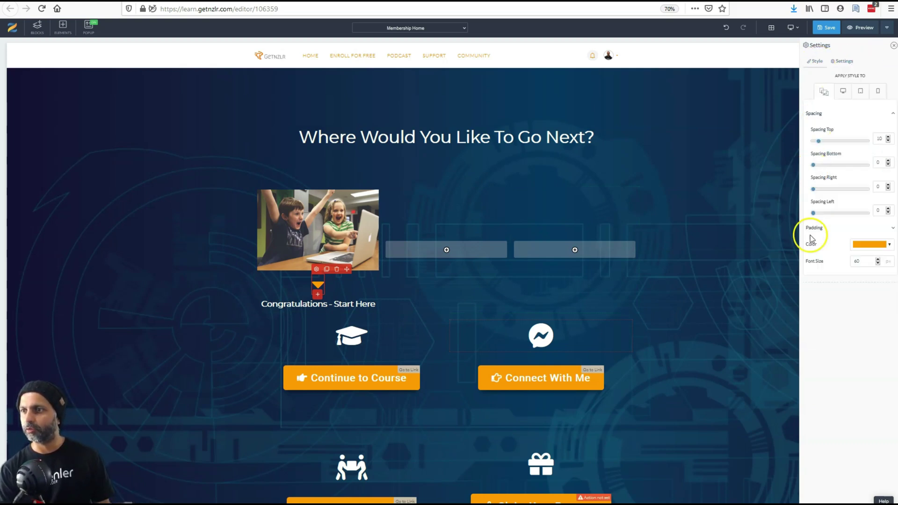
- Save the page, preview the Membership Home page with its clickable photo, and return to the editor
left_click(831, 29)
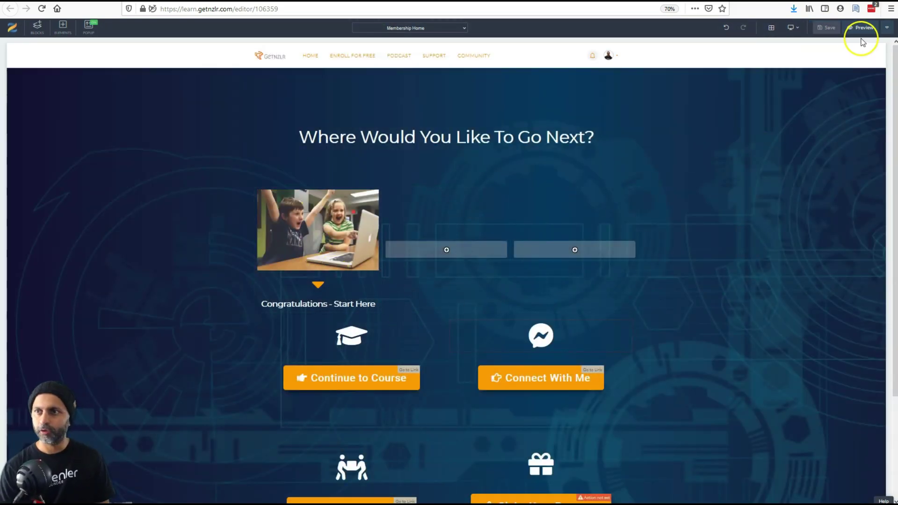
left_click(863, 28)
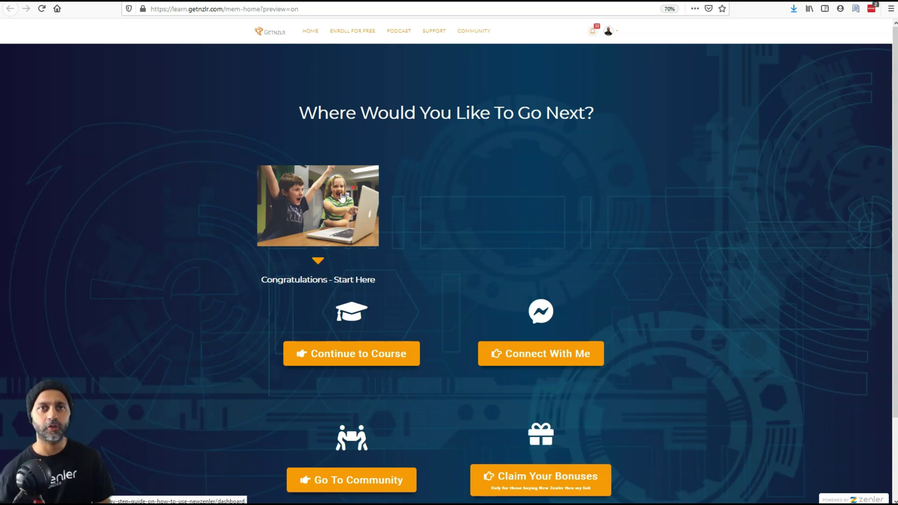
key("ctrl+Tab")
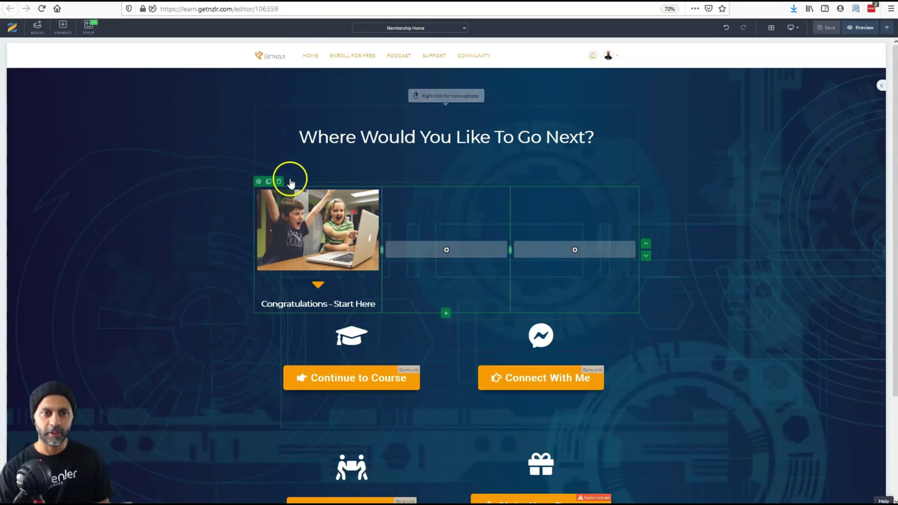
- Delete the three-column row containing the children's photo and confirm the deletion
left_click(279, 181)
left_click(463, 102)
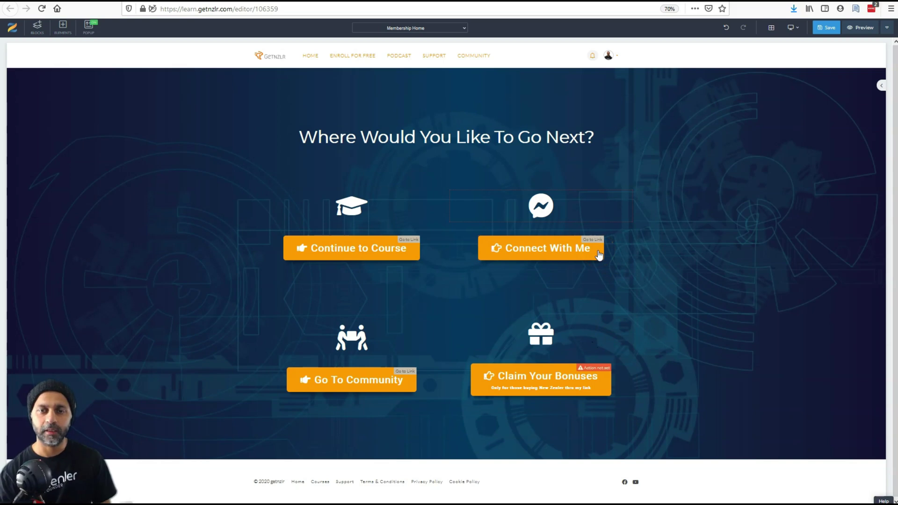
- Add the "Do this first before you setup your school" video from the video library below the "Where Would You Like To Go Next?" heading
left_click(446, 150)
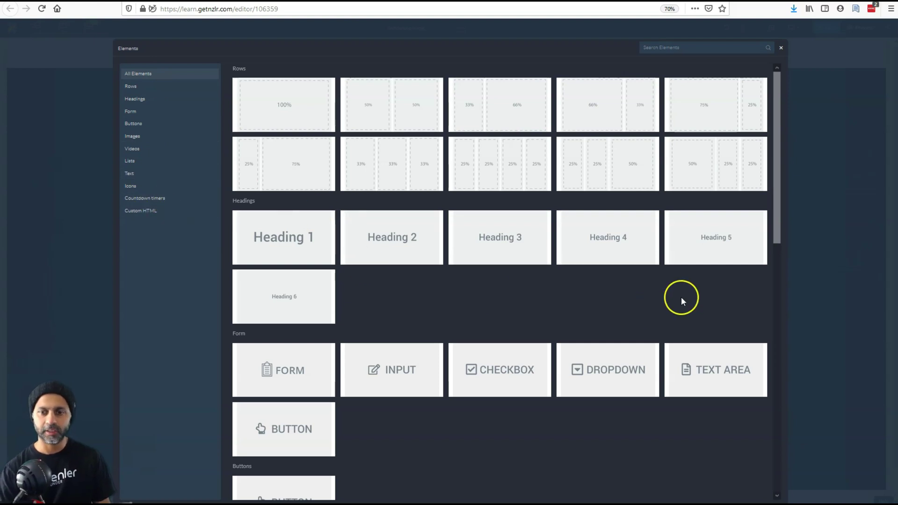
scroll(682, 296, "down", 6)
left_click(247, 424)
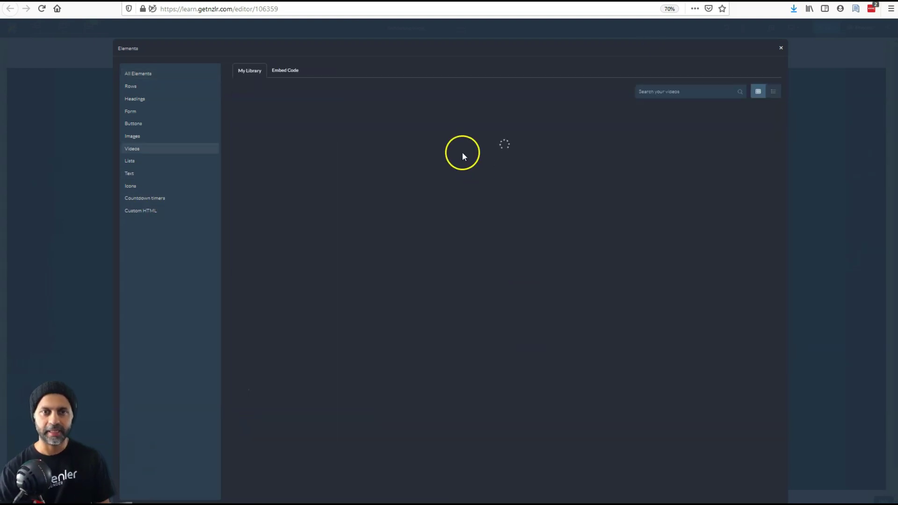
left_click(286, 72)
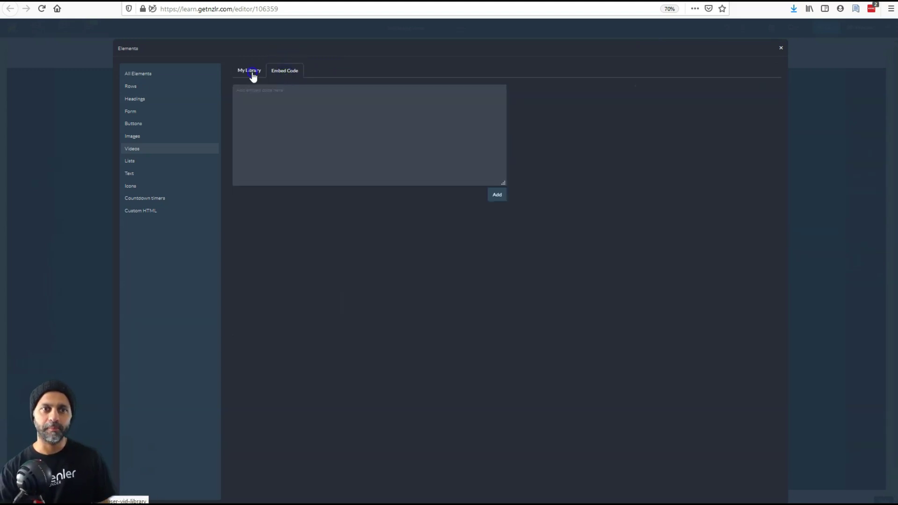
left_click(253, 75)
left_click(542, 201)
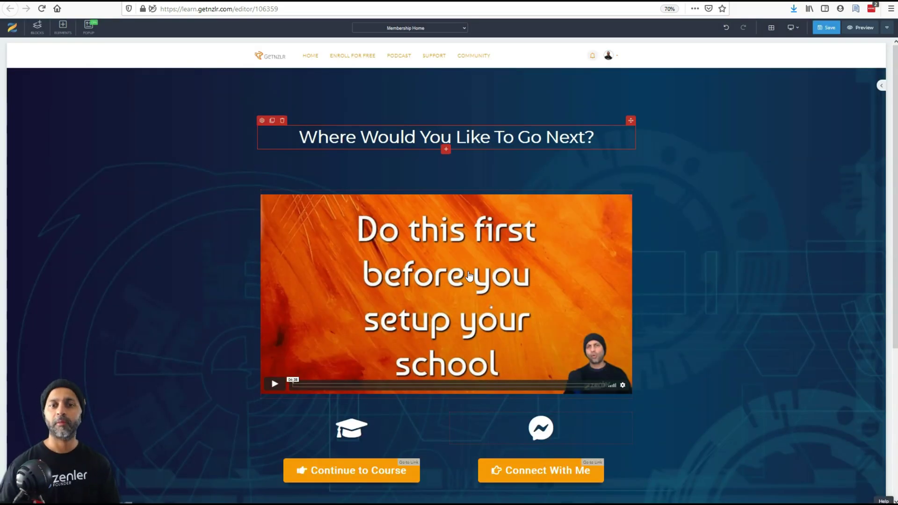
- Add a button element directly below the video
scroll(470, 275, "down", 5)
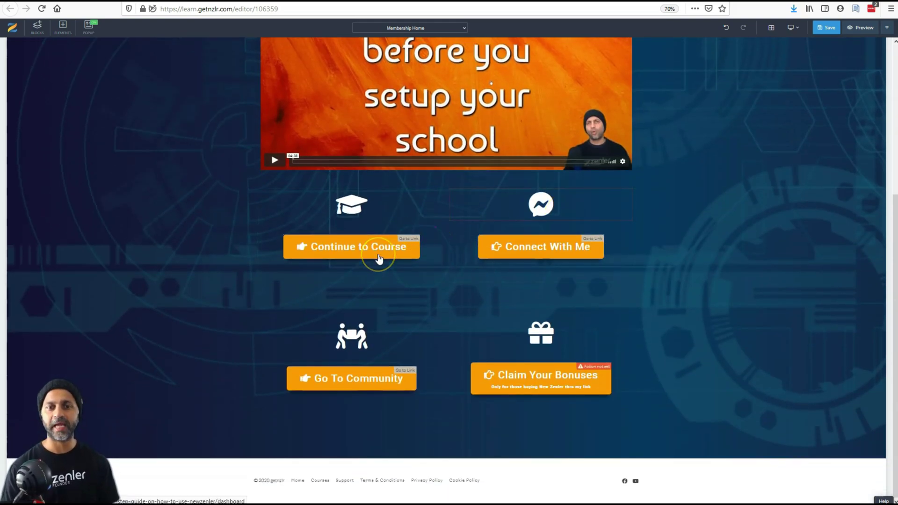
left_click(430, 234)
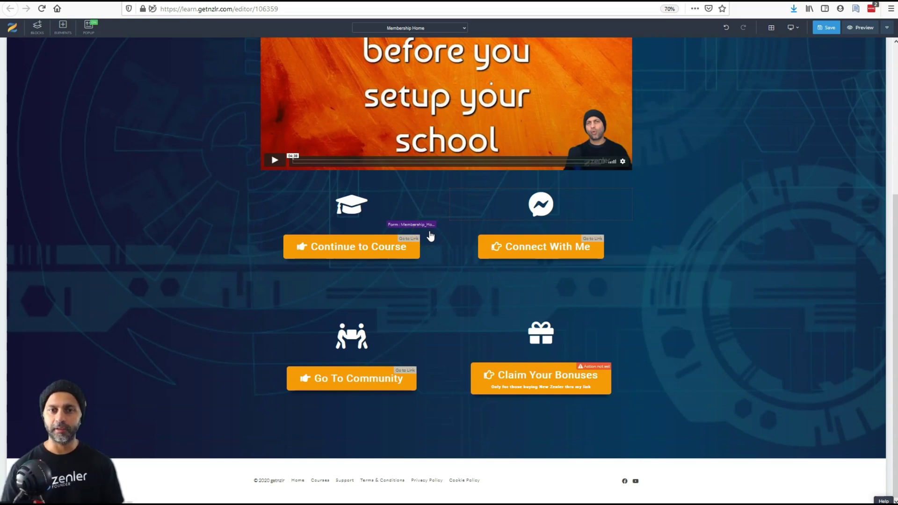
scroll(431, 237, "up", 2)
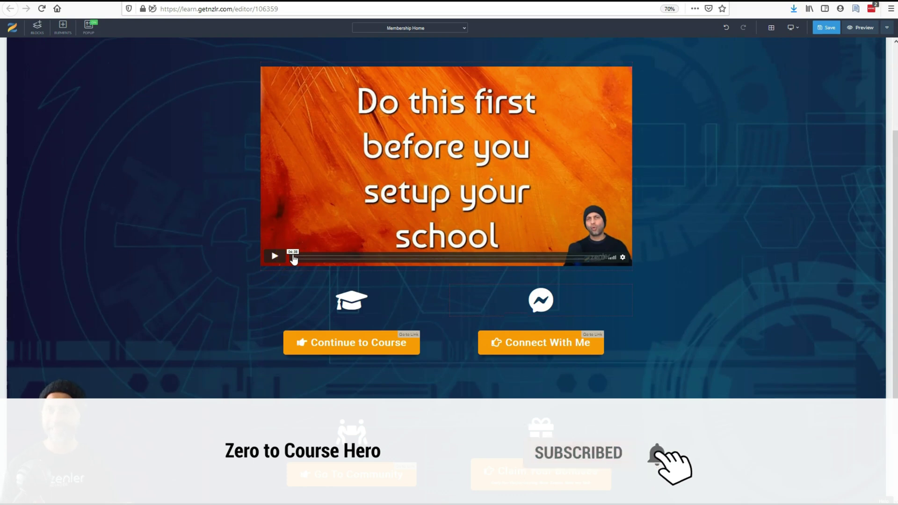
left_click(397, 276)
left_click(446, 271)
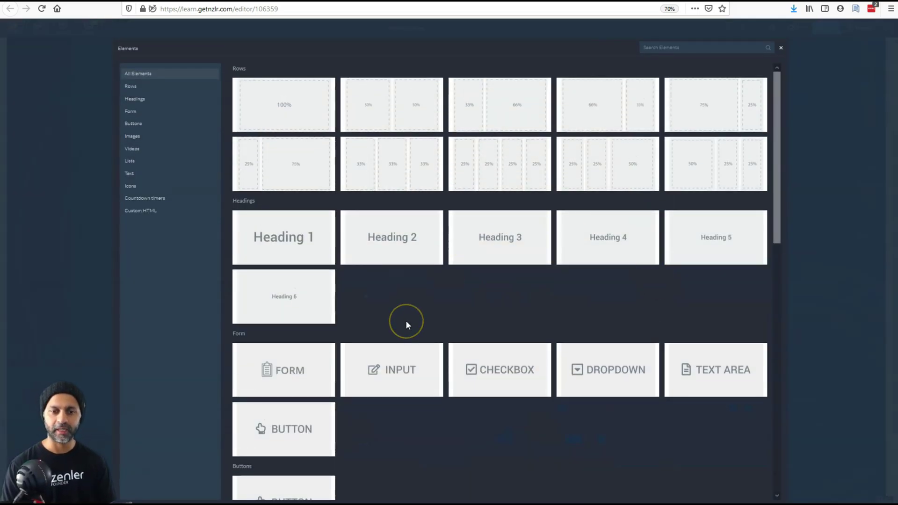
scroll(406, 321, "down", 5)
left_click(320, 280)
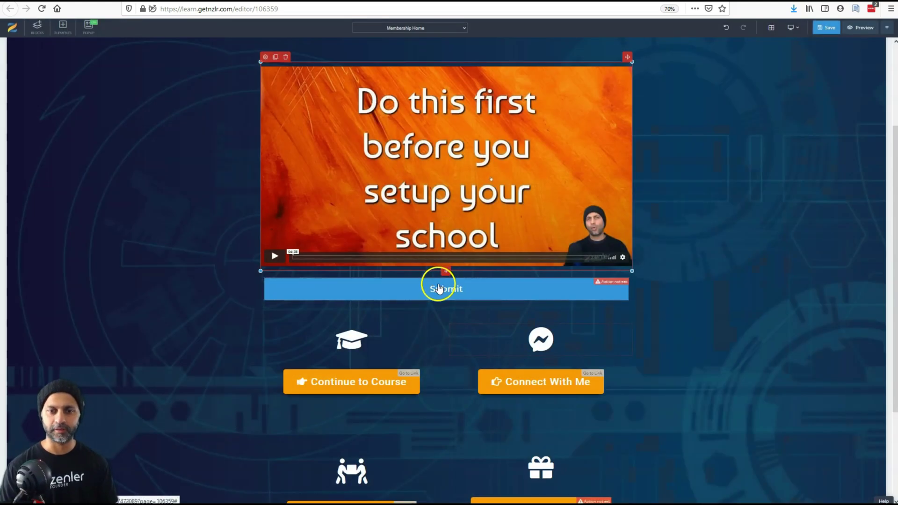
- Apply the "Normal button with right icon" design to the Submit button below the video
left_click(438, 289)
left_click(269, 273)
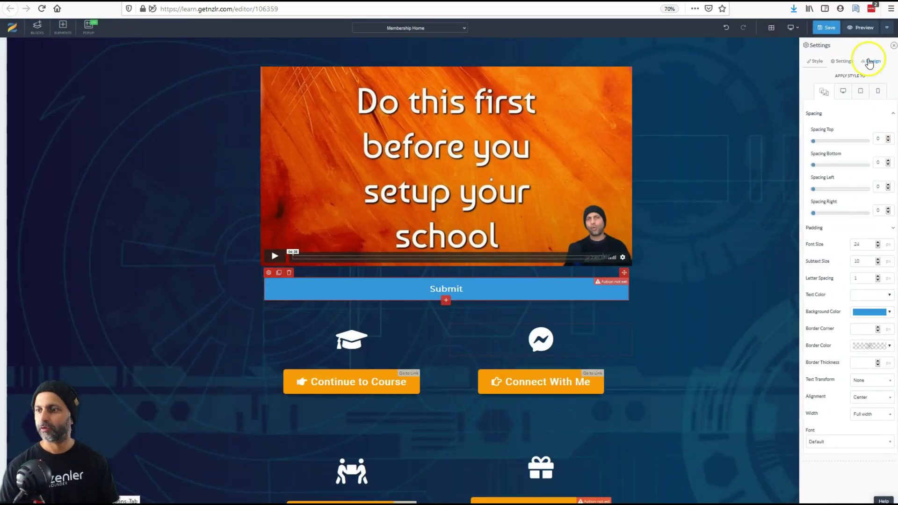
left_click(869, 62)
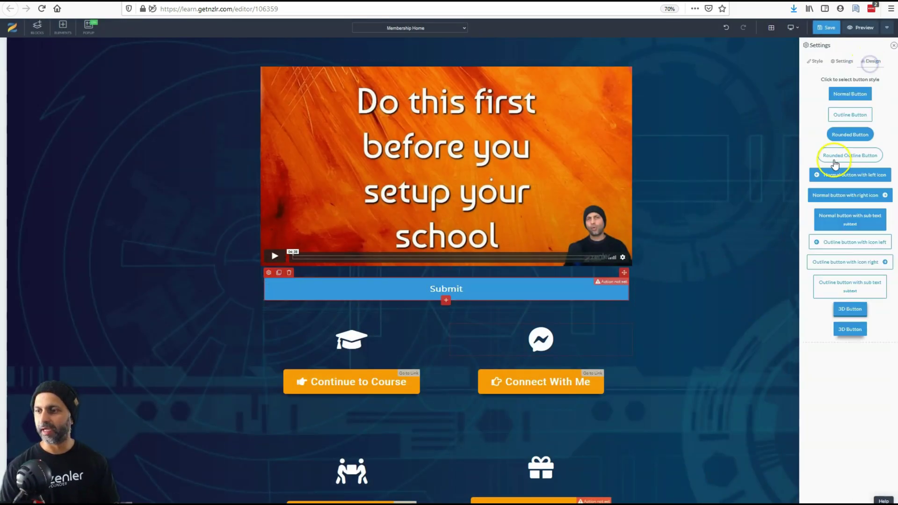
left_click(858, 199)
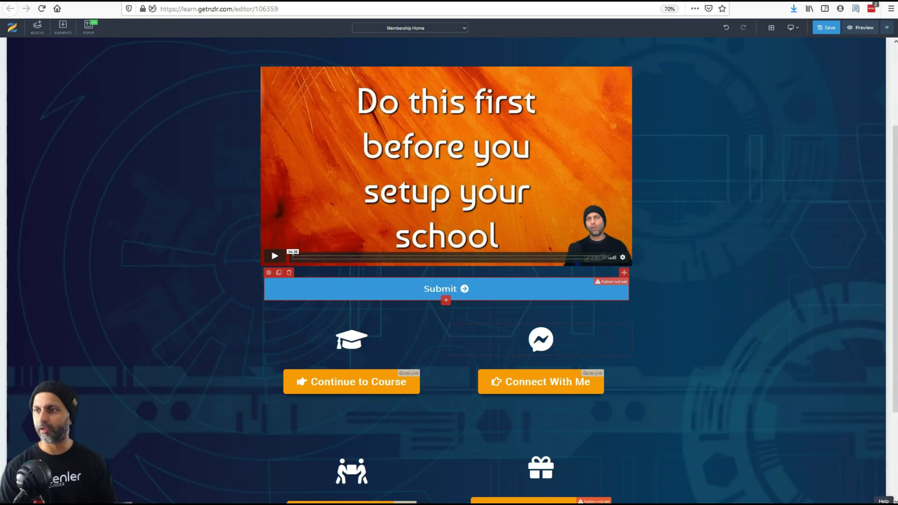
- Set the Submit button's action to Go to Link
left_click(831, 61)
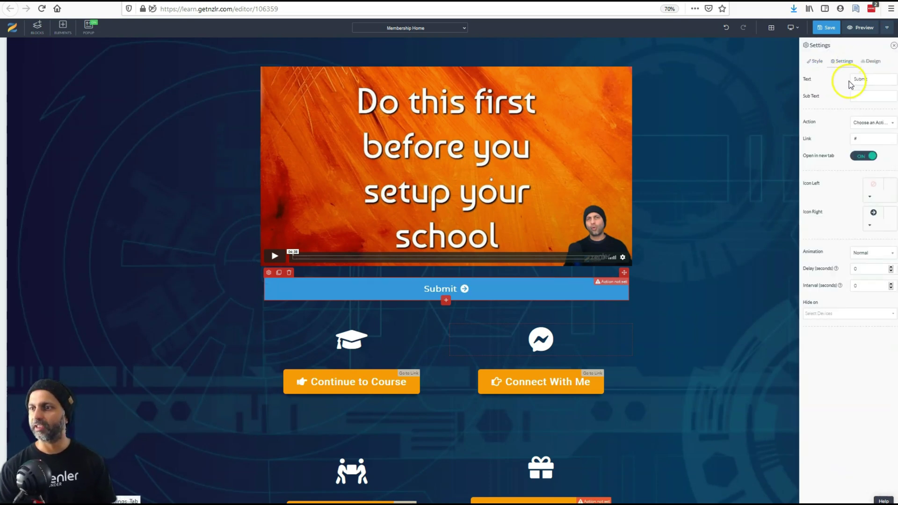
left_click(859, 259)
left_click(856, 121)
left_click(863, 125)
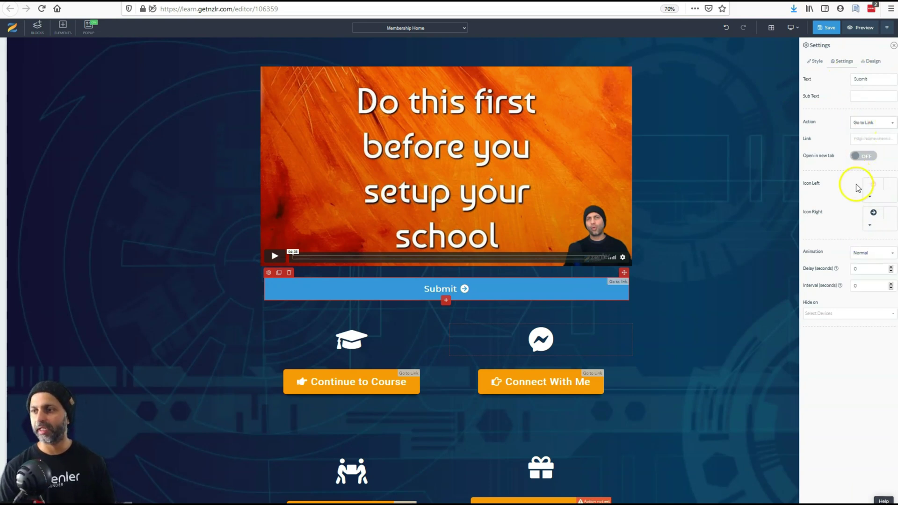
- Give the Submit button a Fade In animation with a delay of 240 seconds
left_click(869, 255)
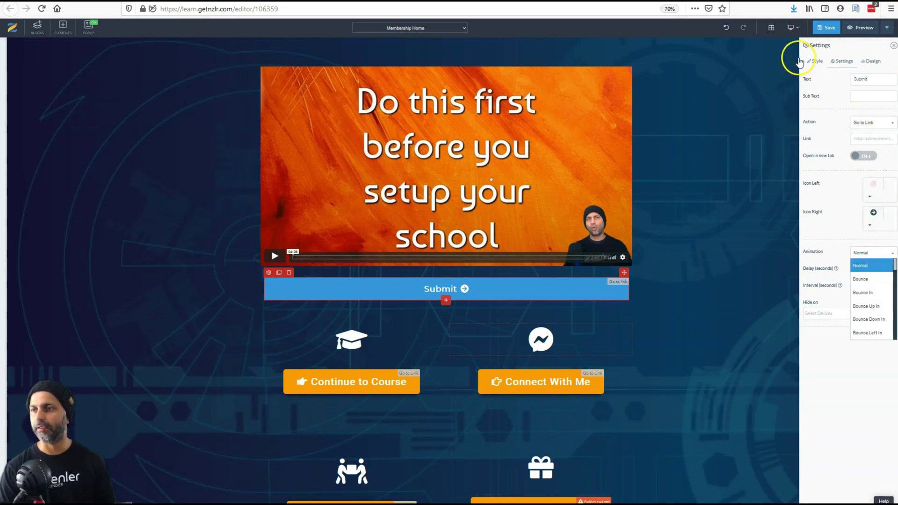
left_click(868, 140)
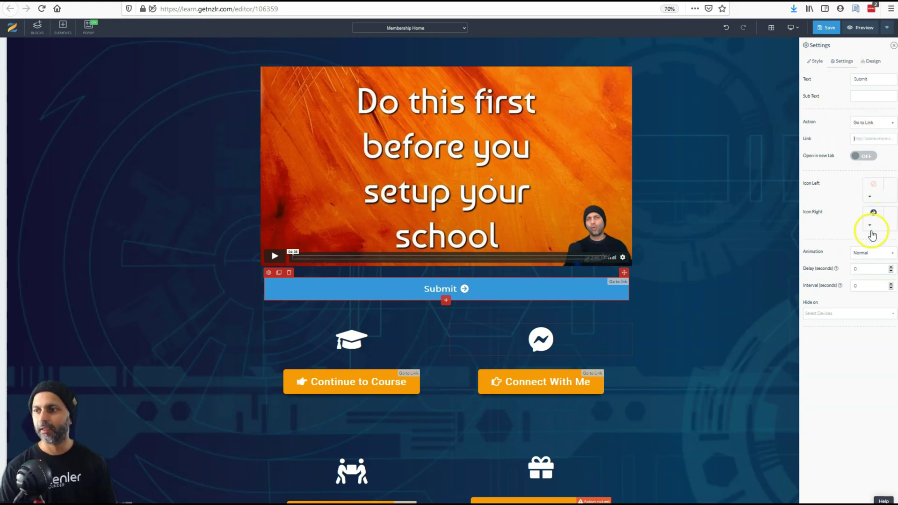
left_click(868, 253)
scroll(876, 282, "down", 5)
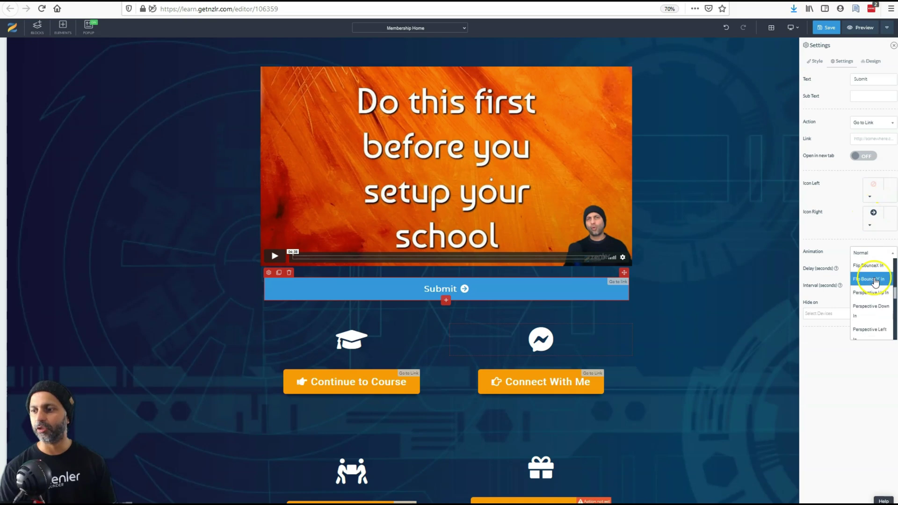
scroll(877, 285, "down", 4)
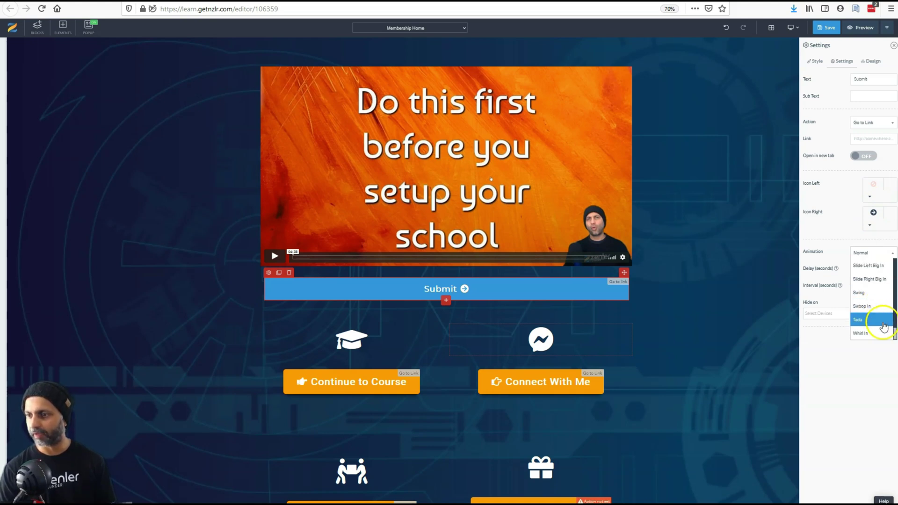
scroll(875, 304, "up", 8)
left_click(874, 300)
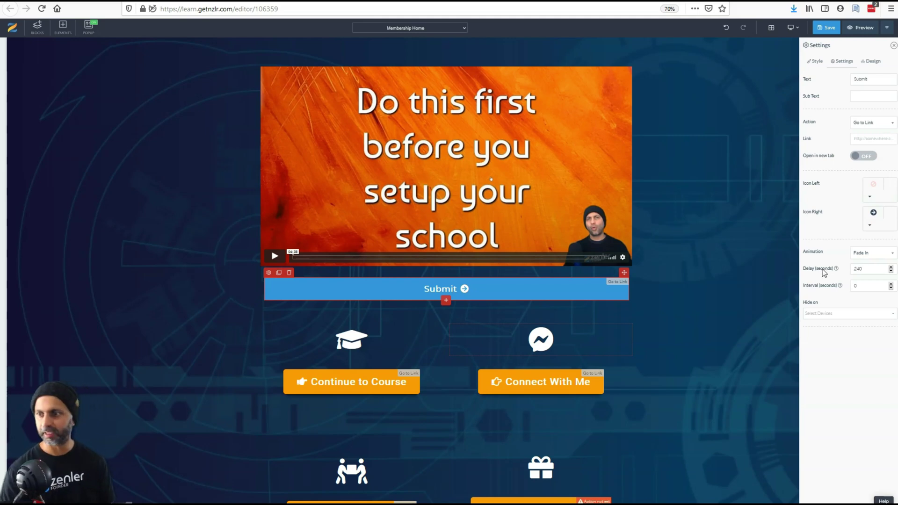
- Save the page and preview it to check the area below the video where the delayed button belongs
left_click(829, 29)
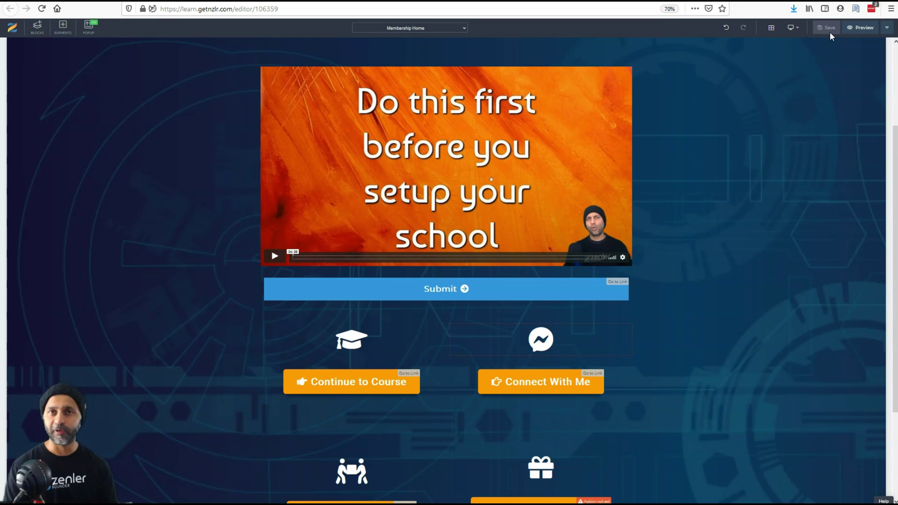
left_click(856, 29)
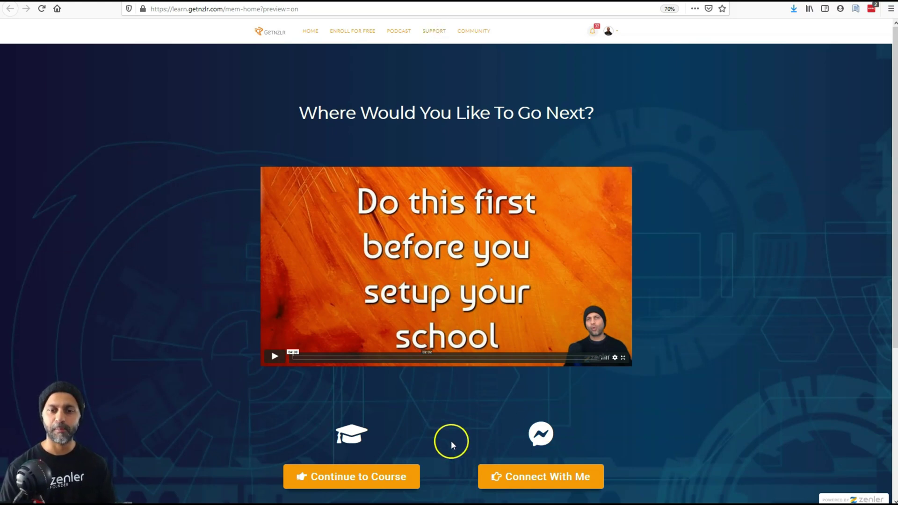
left_click(445, 382)
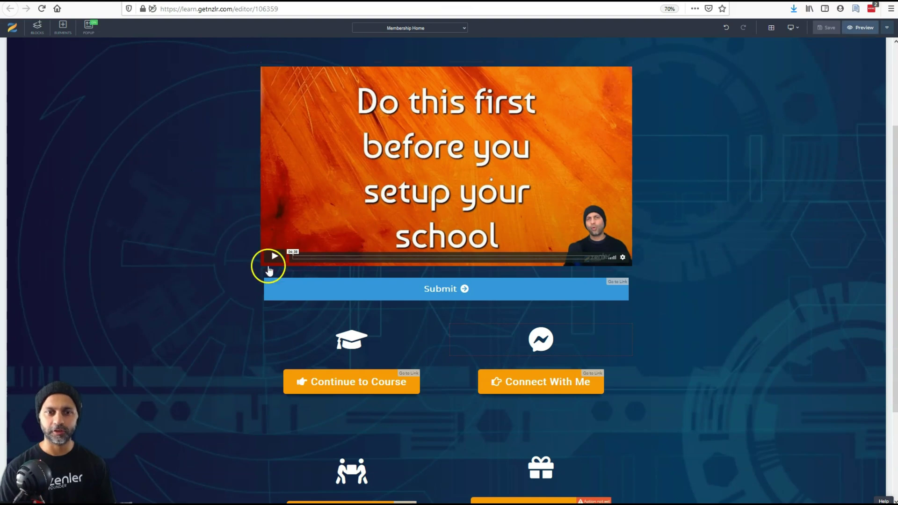
- Back in the page editor, set the Submit button's animation delay to 10 seconds
left_click(282, 287)
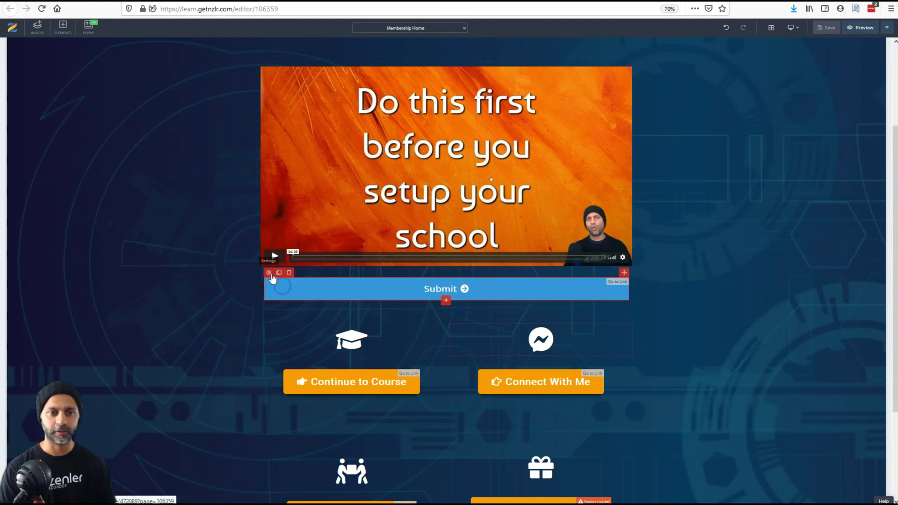
left_click(269, 273)
left_click(844, 62)
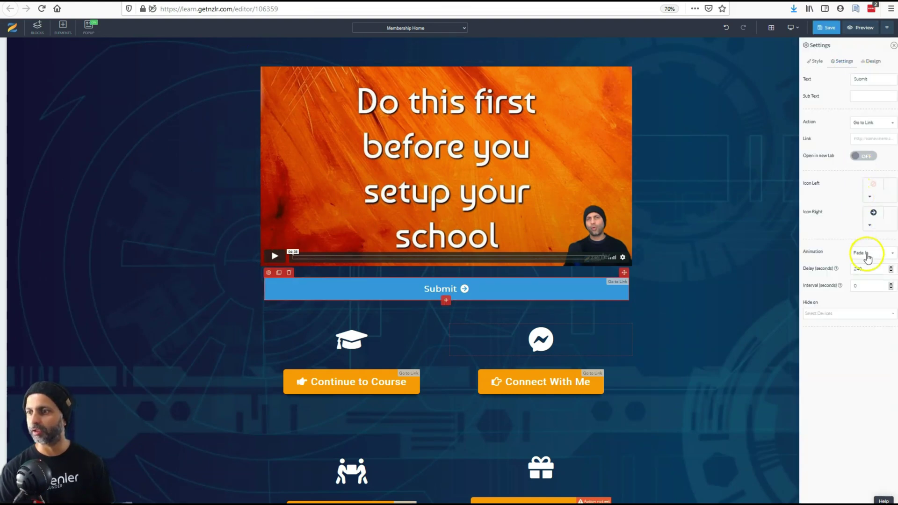
left_click(861, 269)
type("10")
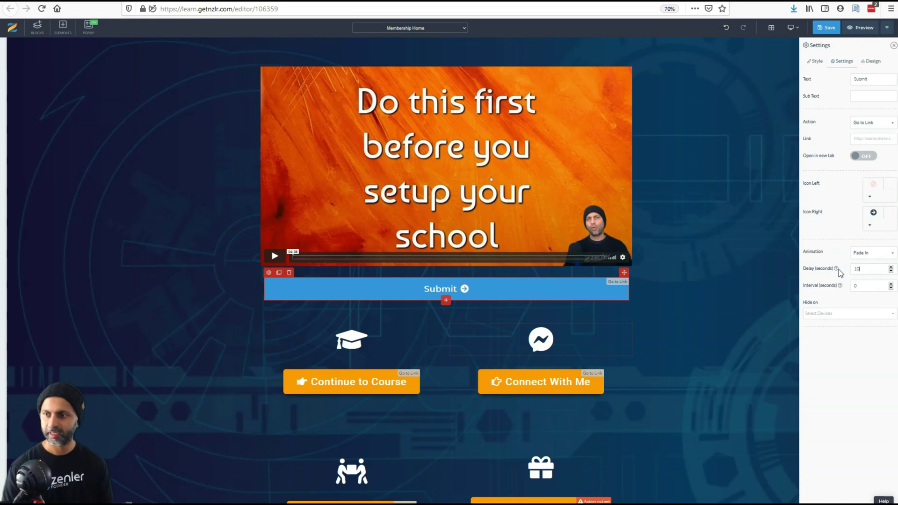
- Save the page, preview it again and try the delayed Submit button below the video
left_click(826, 28)
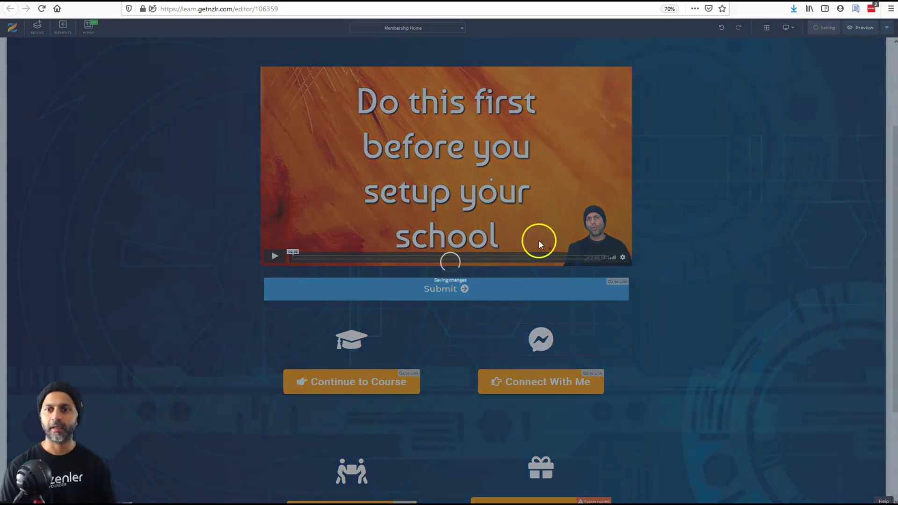
left_click(861, 27)
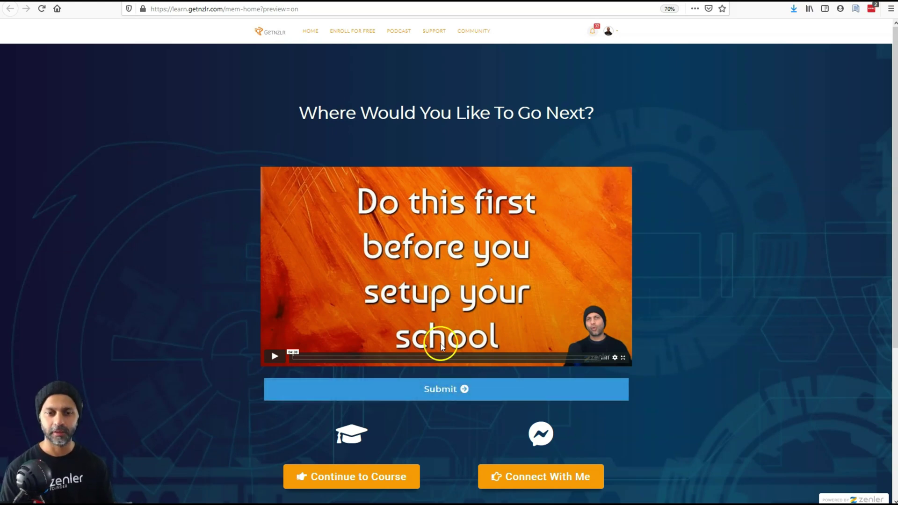
left_click(444, 396)
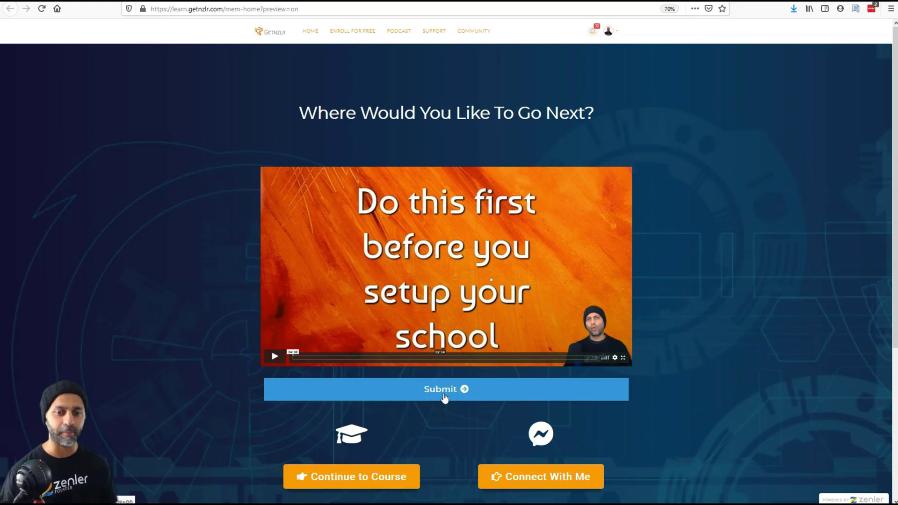
left_click(429, 394)
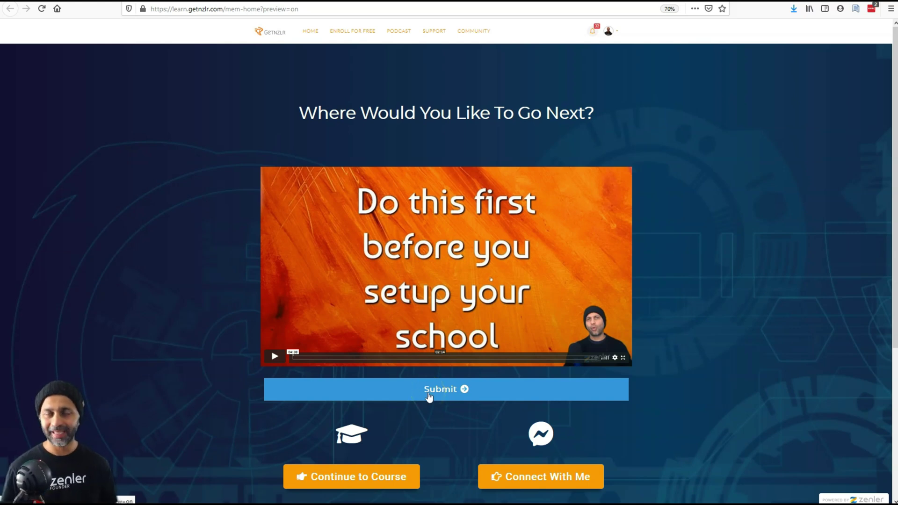